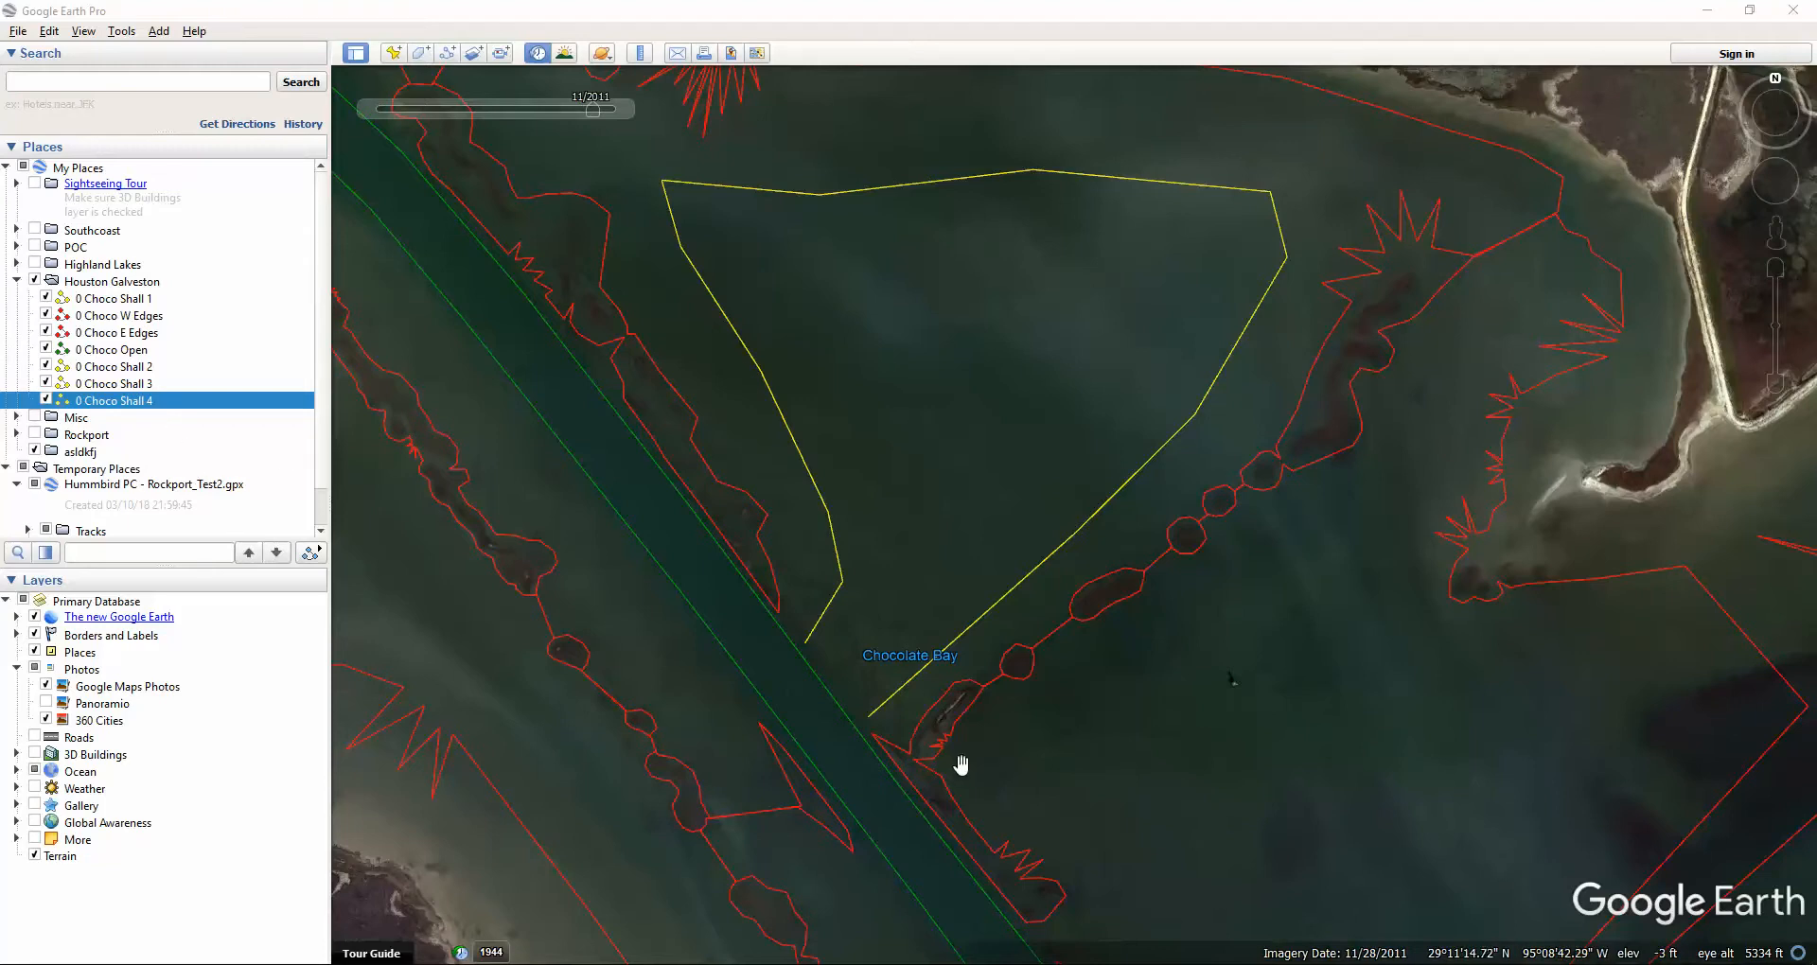
# Zoom in on the southern ends of the yellow Choco Shall 4 path, then back out slightly.
pyautogui.scroll(3, 832, 752)
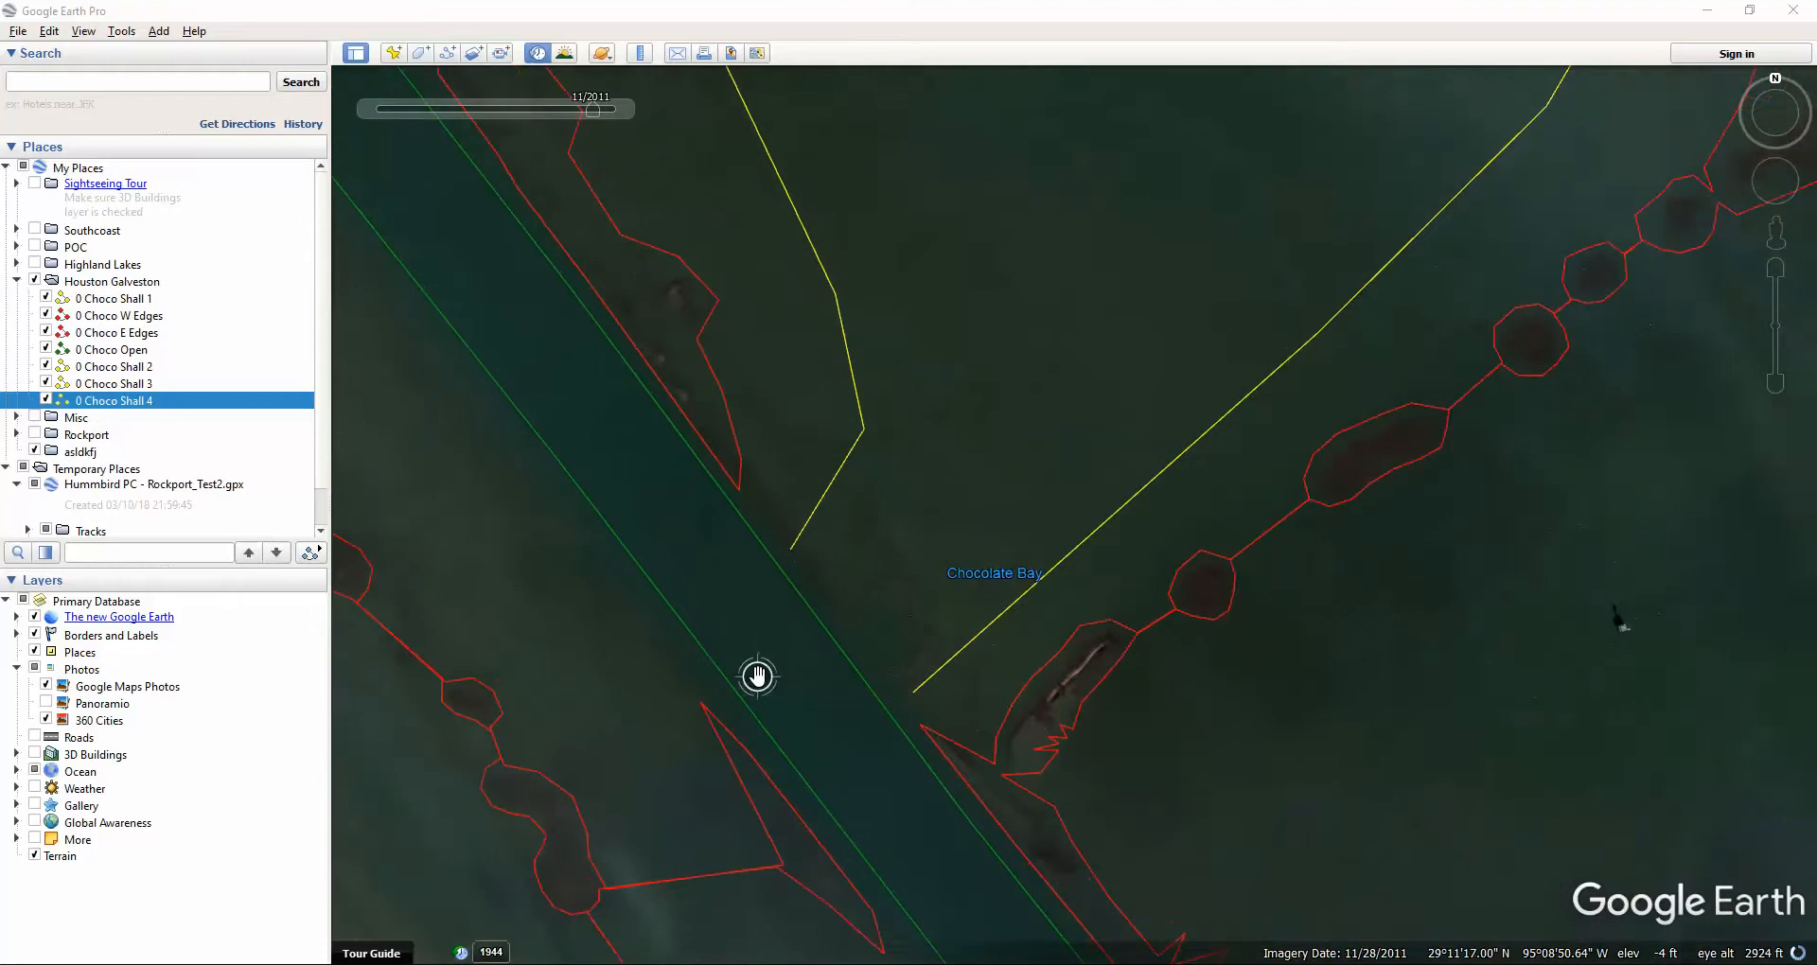
pyautogui.moveTo(604, 121)
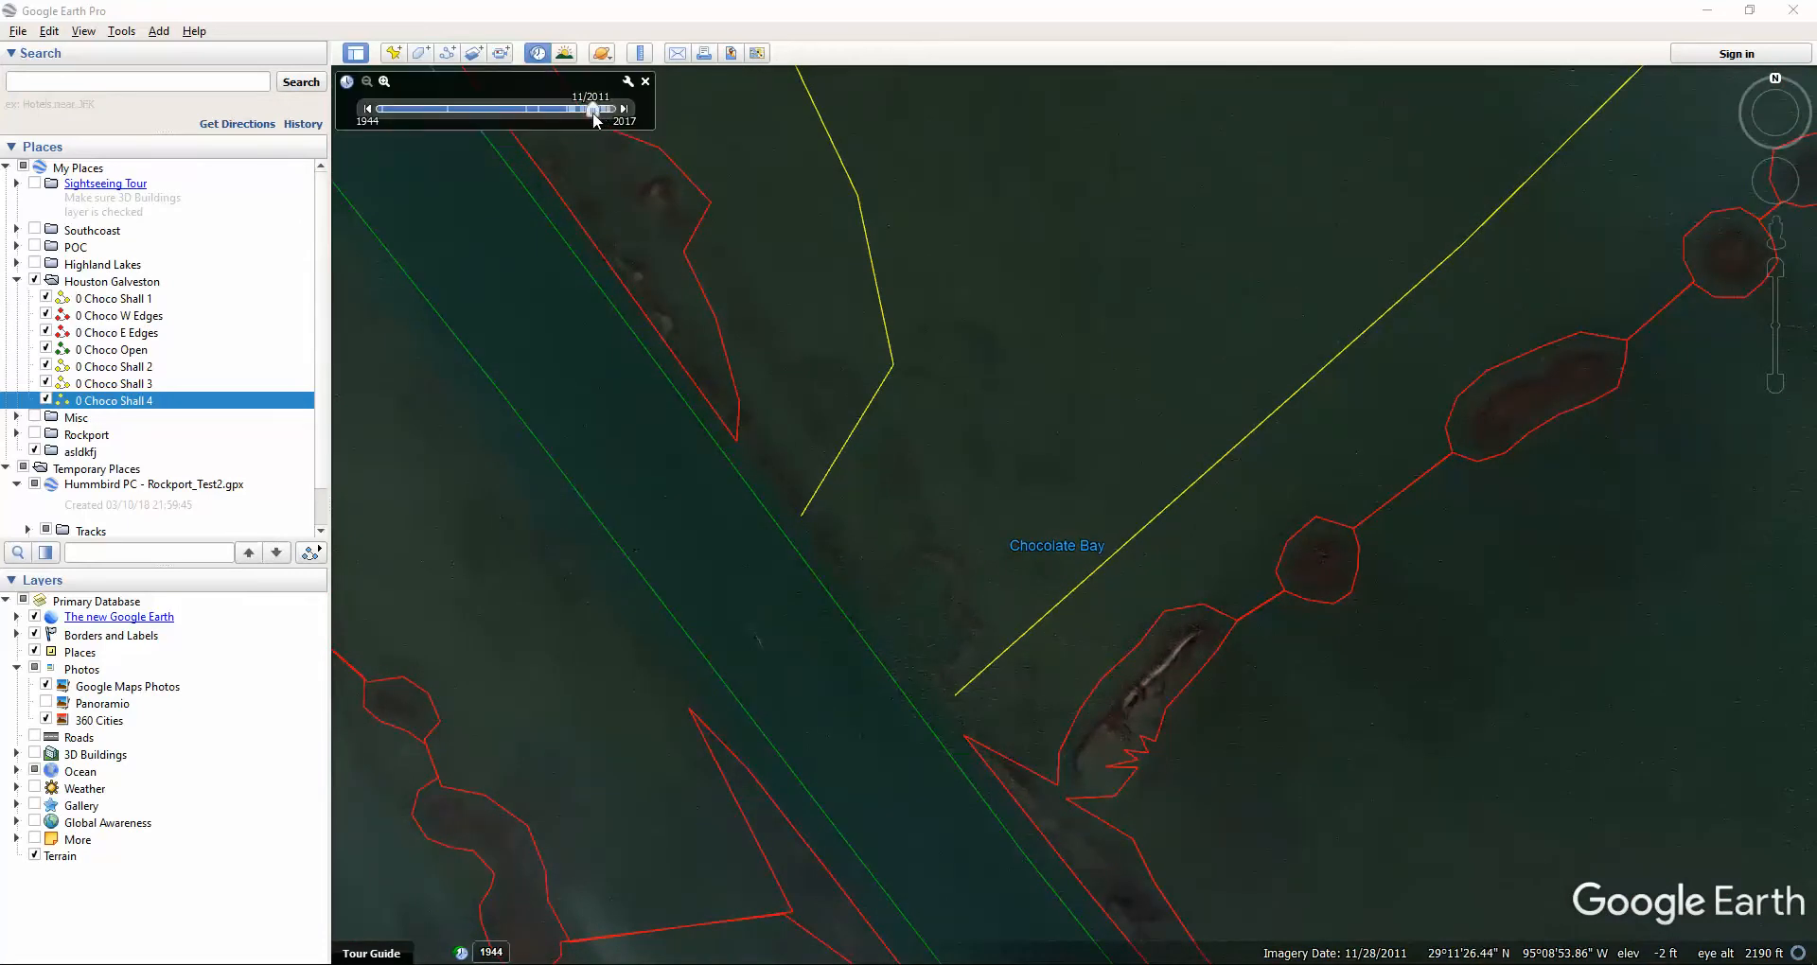
pyautogui.scroll(2, 961, 626)
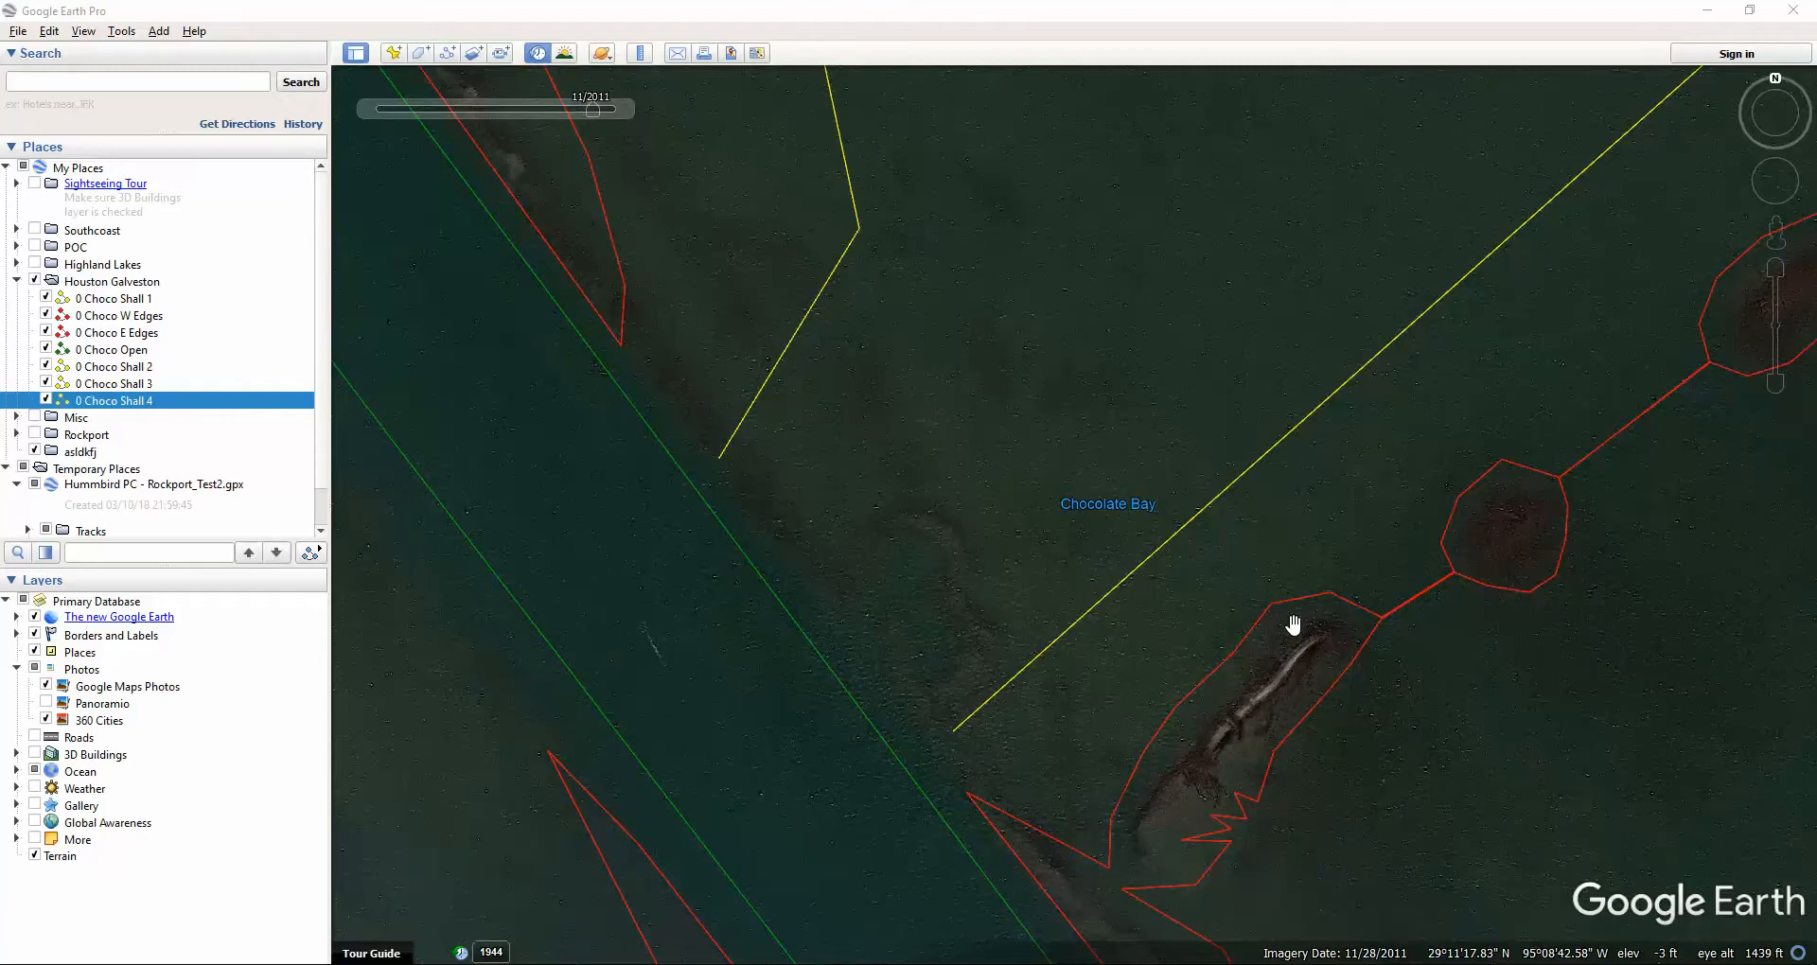
pyautogui.scroll(-2, 802, 636)
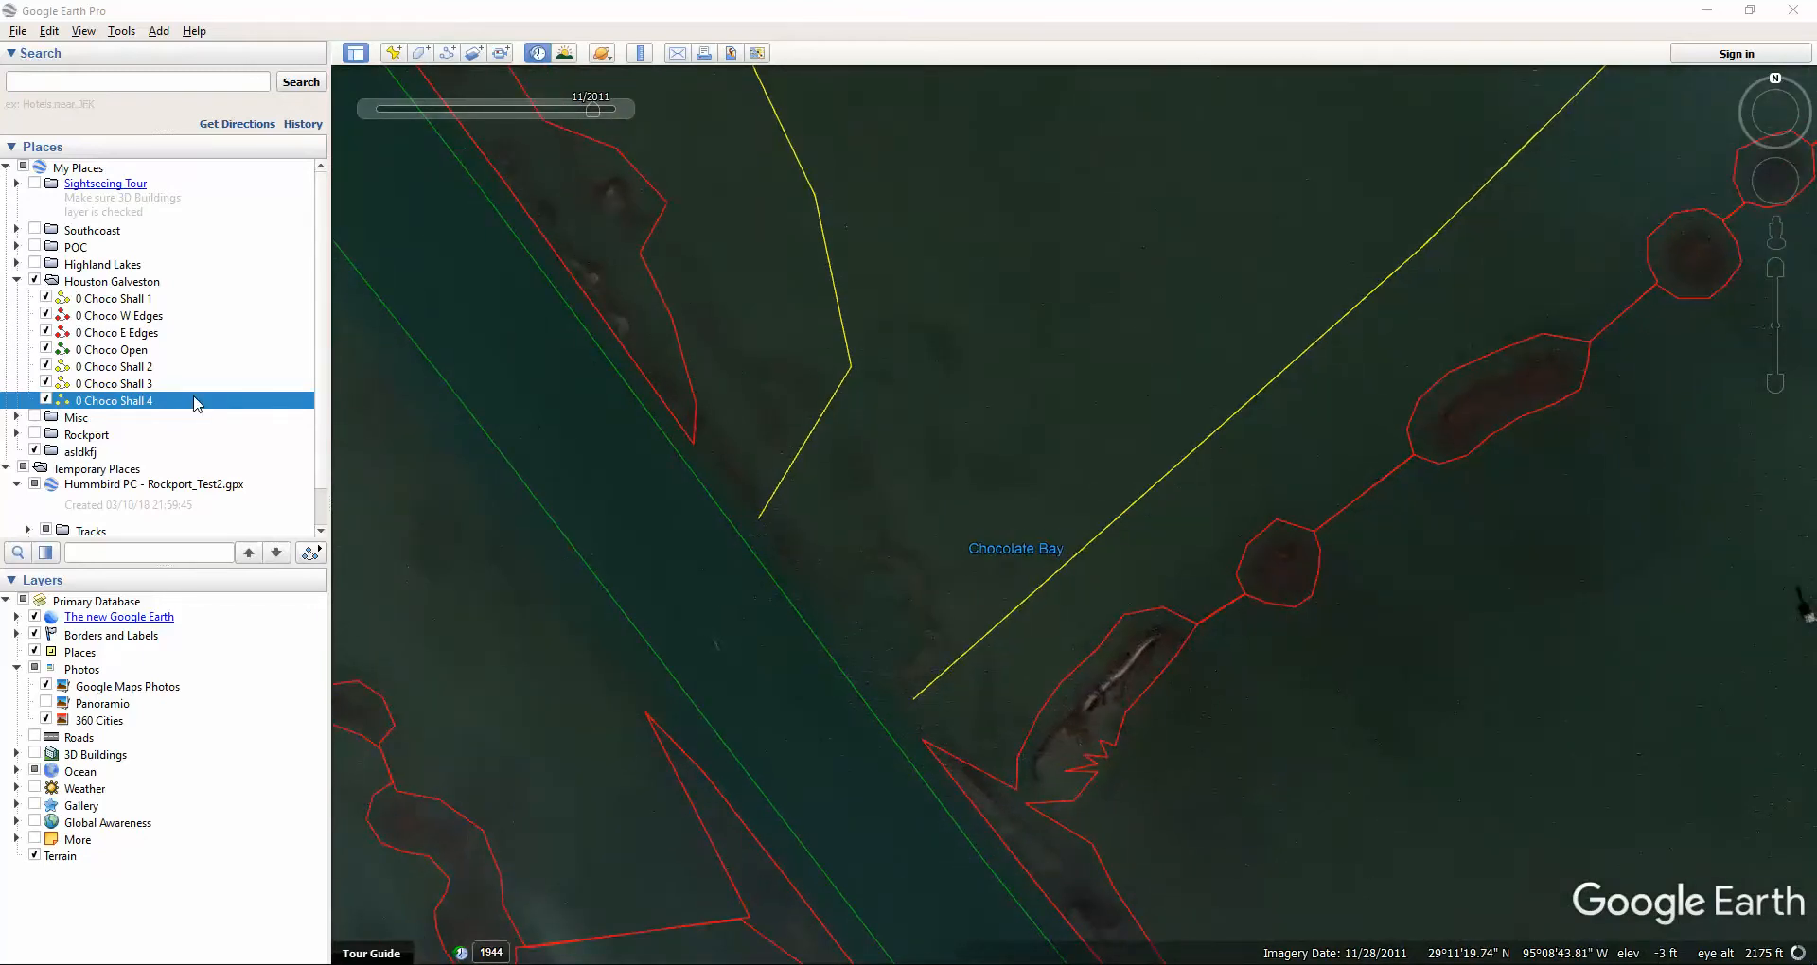
# Open the '0 Choco Shall 4' path's properties for editing and move the Edit Path dialog off the map.
pyautogui.rightClick(173, 407)
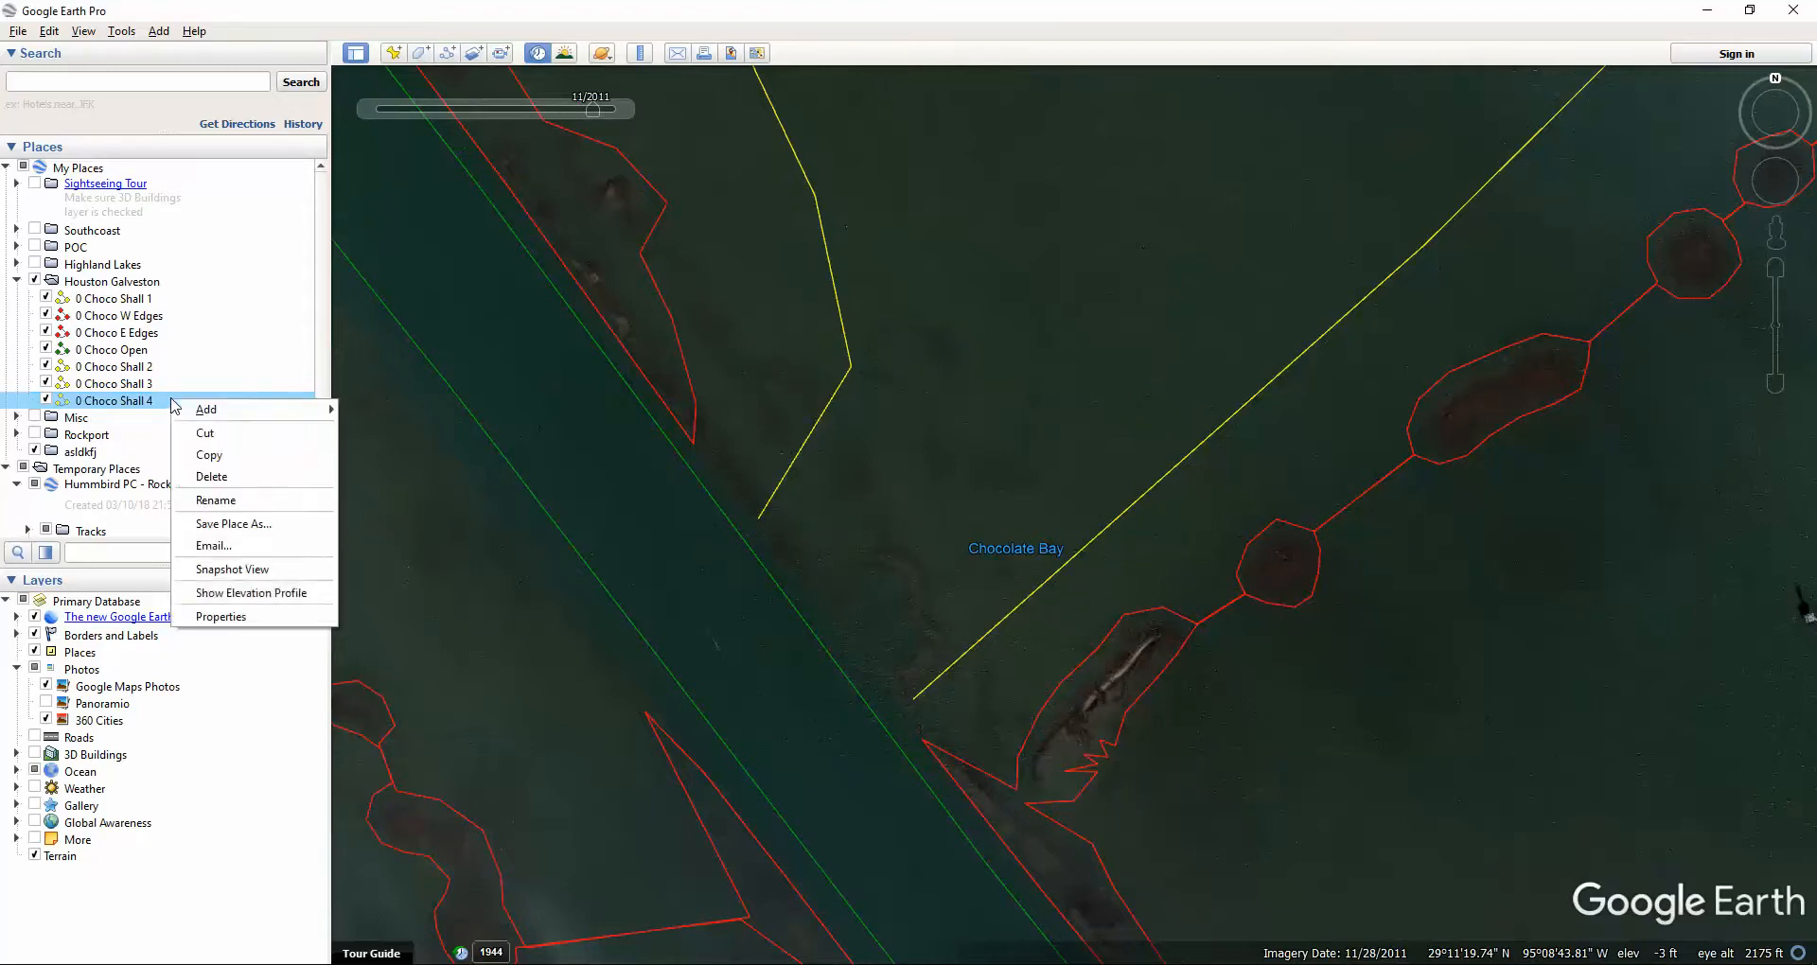
pyautogui.click(221, 617)
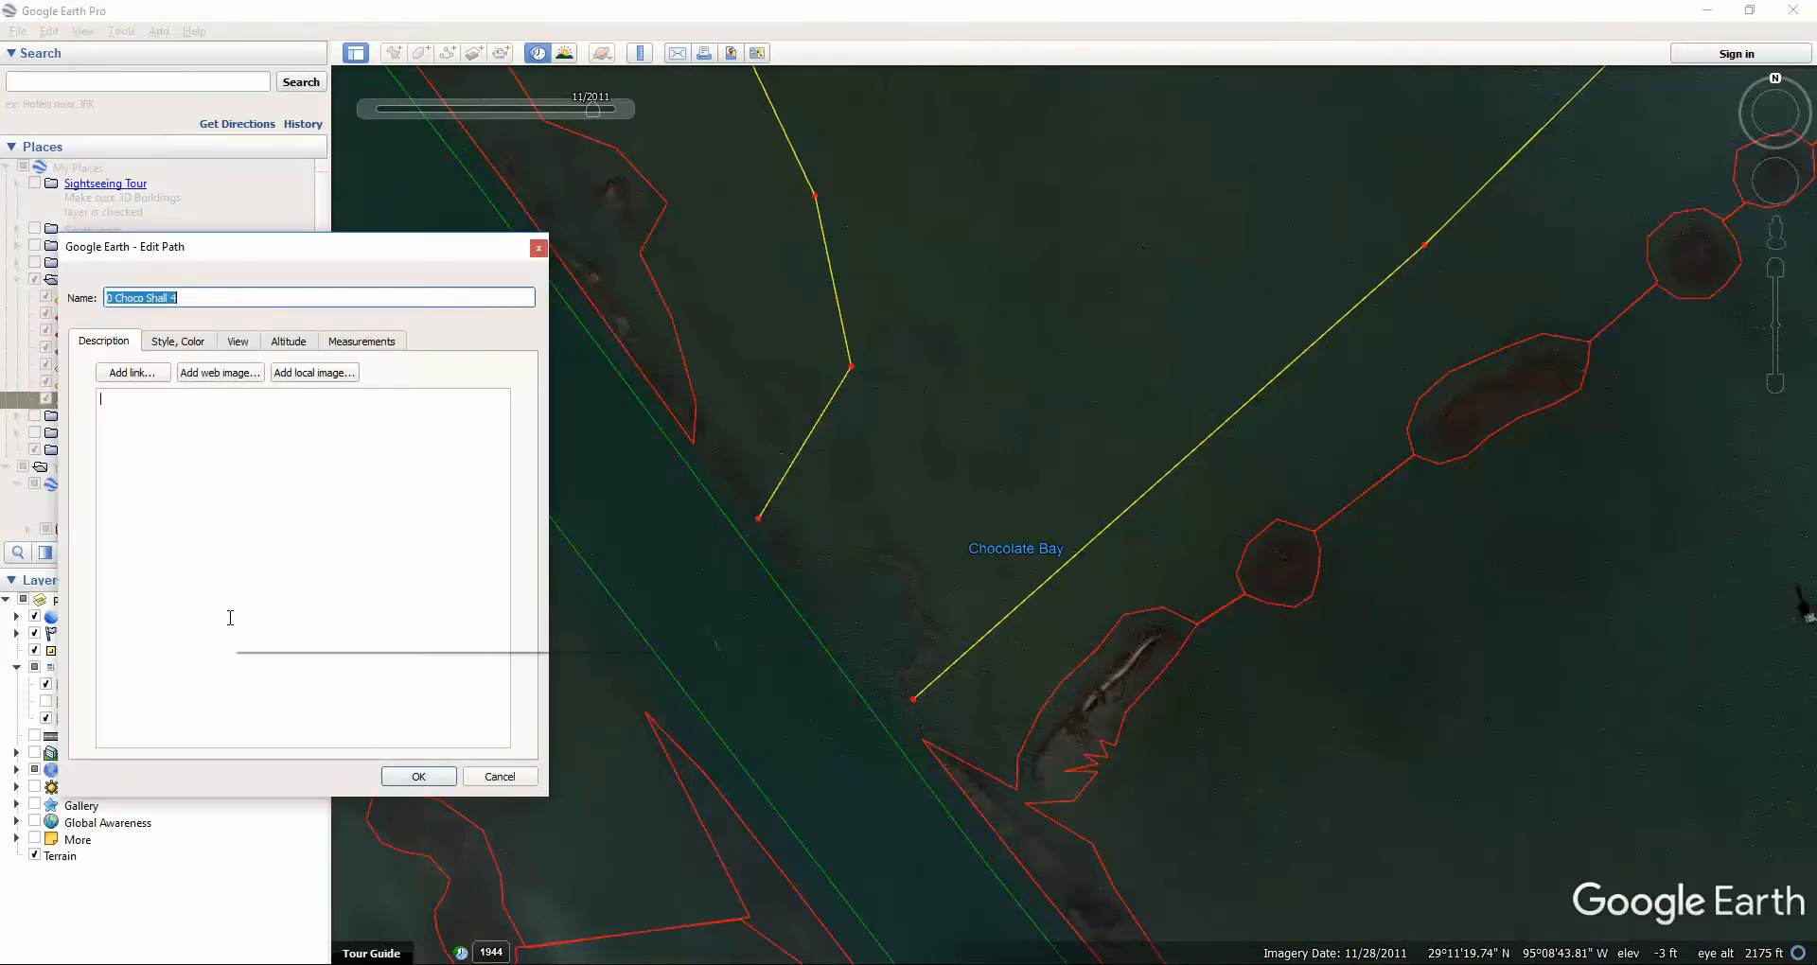
pyautogui.moveTo(348, 249); pyautogui.dragTo(318, 220)
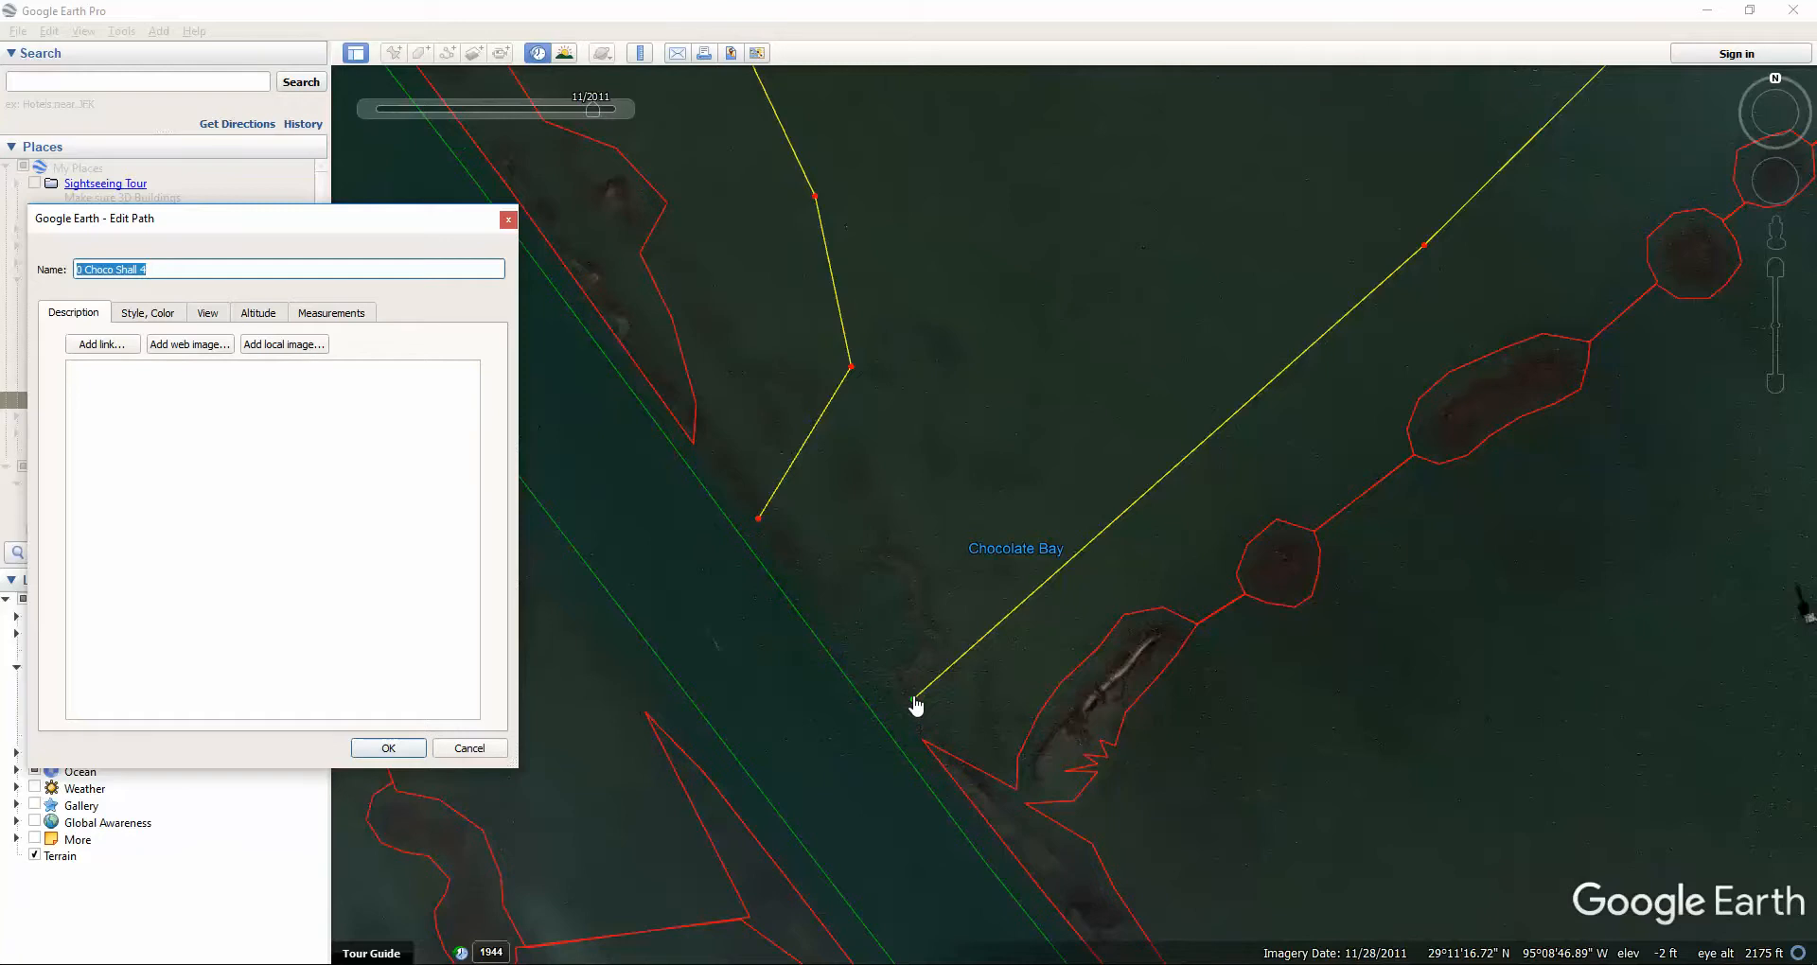
# Nudge the southern end point and western-line vertices slightly, and add one new vertex.
pyautogui.moveTo(916, 705)
pyautogui.mouseDown()
pyautogui.moveTo(839, 559)
pyautogui.moveTo(985, 539)
pyautogui.moveTo(896, 718)
pyautogui.moveTo(916, 725)
pyautogui.mouseUp()
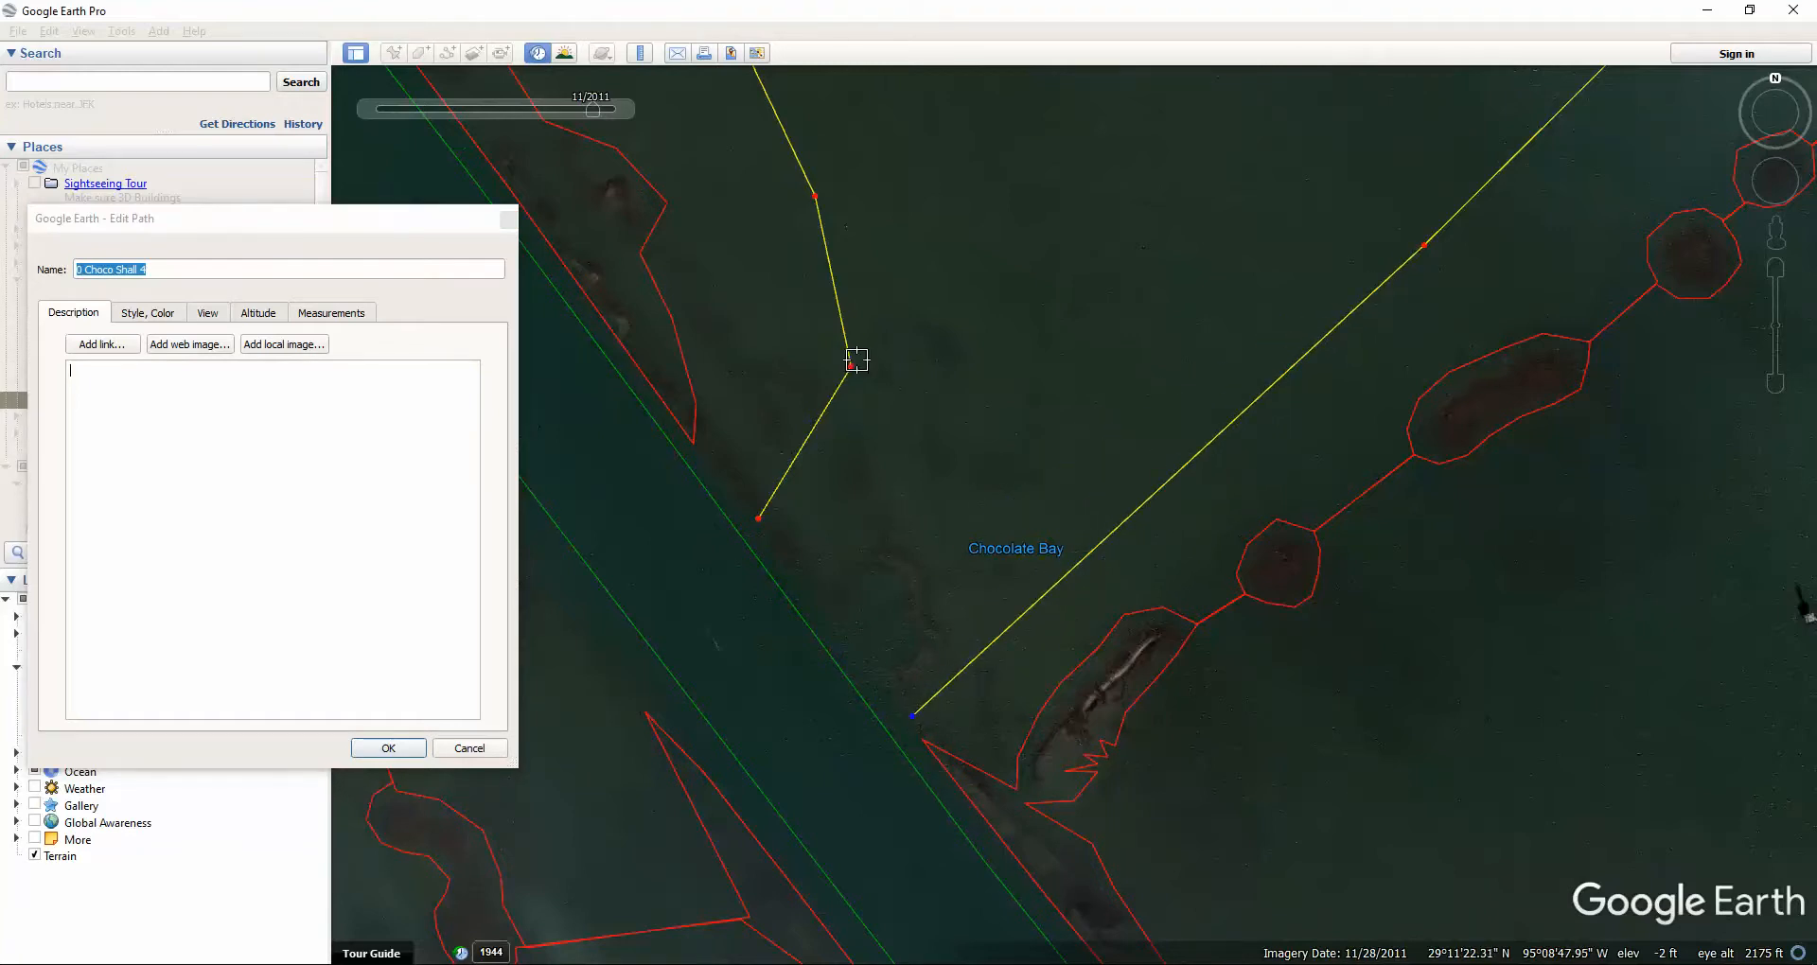
pyautogui.moveTo(851, 369)
pyautogui.mouseDown()
pyautogui.moveTo(827, 353)
pyautogui.moveTo(842, 366)
pyautogui.mouseUp()
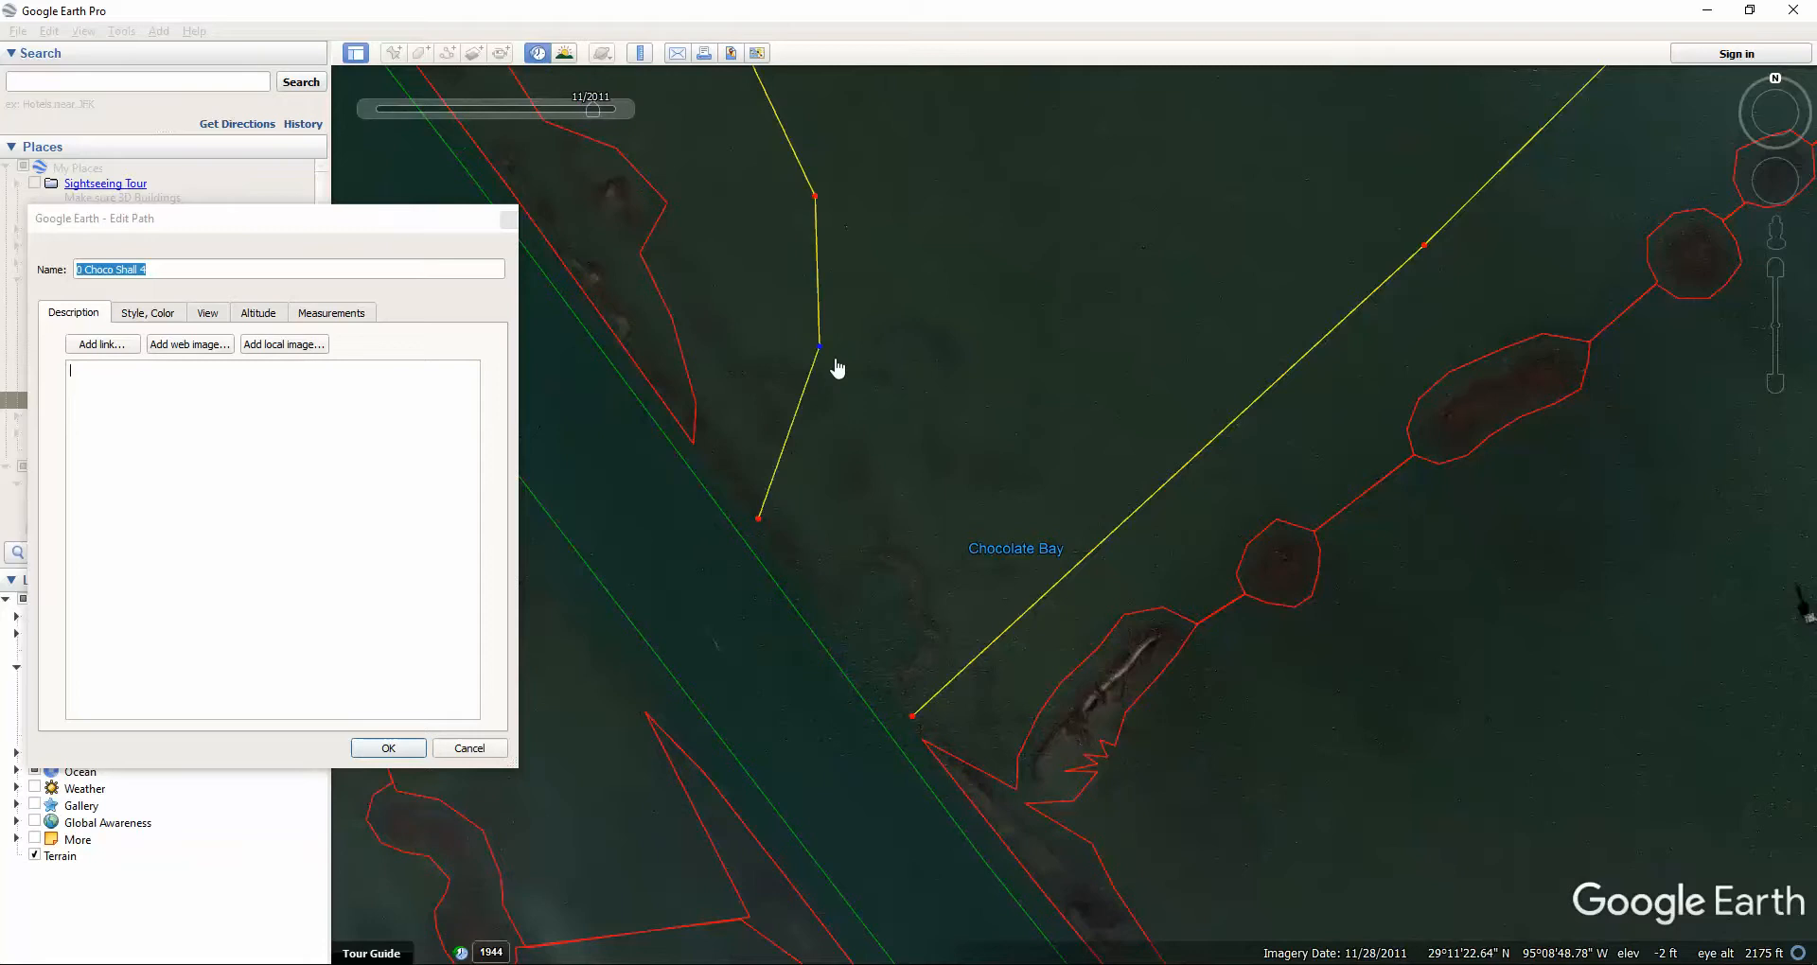
pyautogui.moveTo(759, 522)
pyautogui.mouseDown()
pyautogui.moveTo(731, 526)
pyautogui.moveTo(762, 522)
pyautogui.mouseUp()
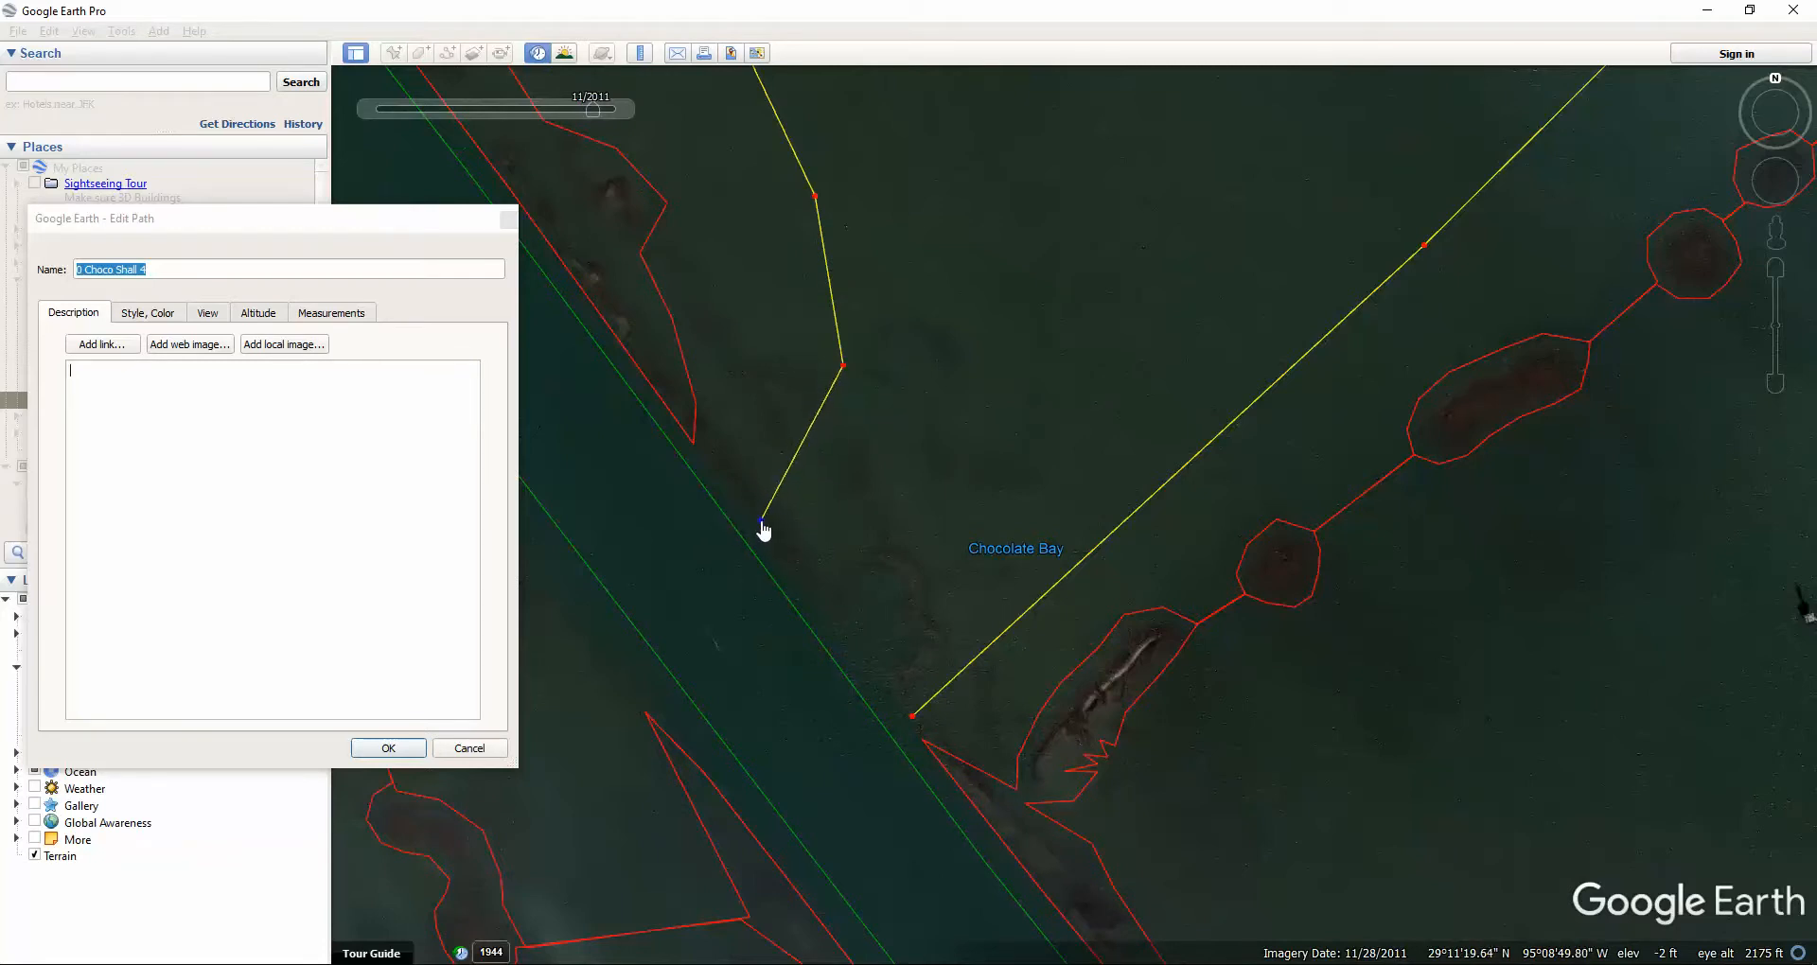
pyautogui.click(670, 505)
pyautogui.moveTo(913, 725); pyautogui.dragTo(918, 730)
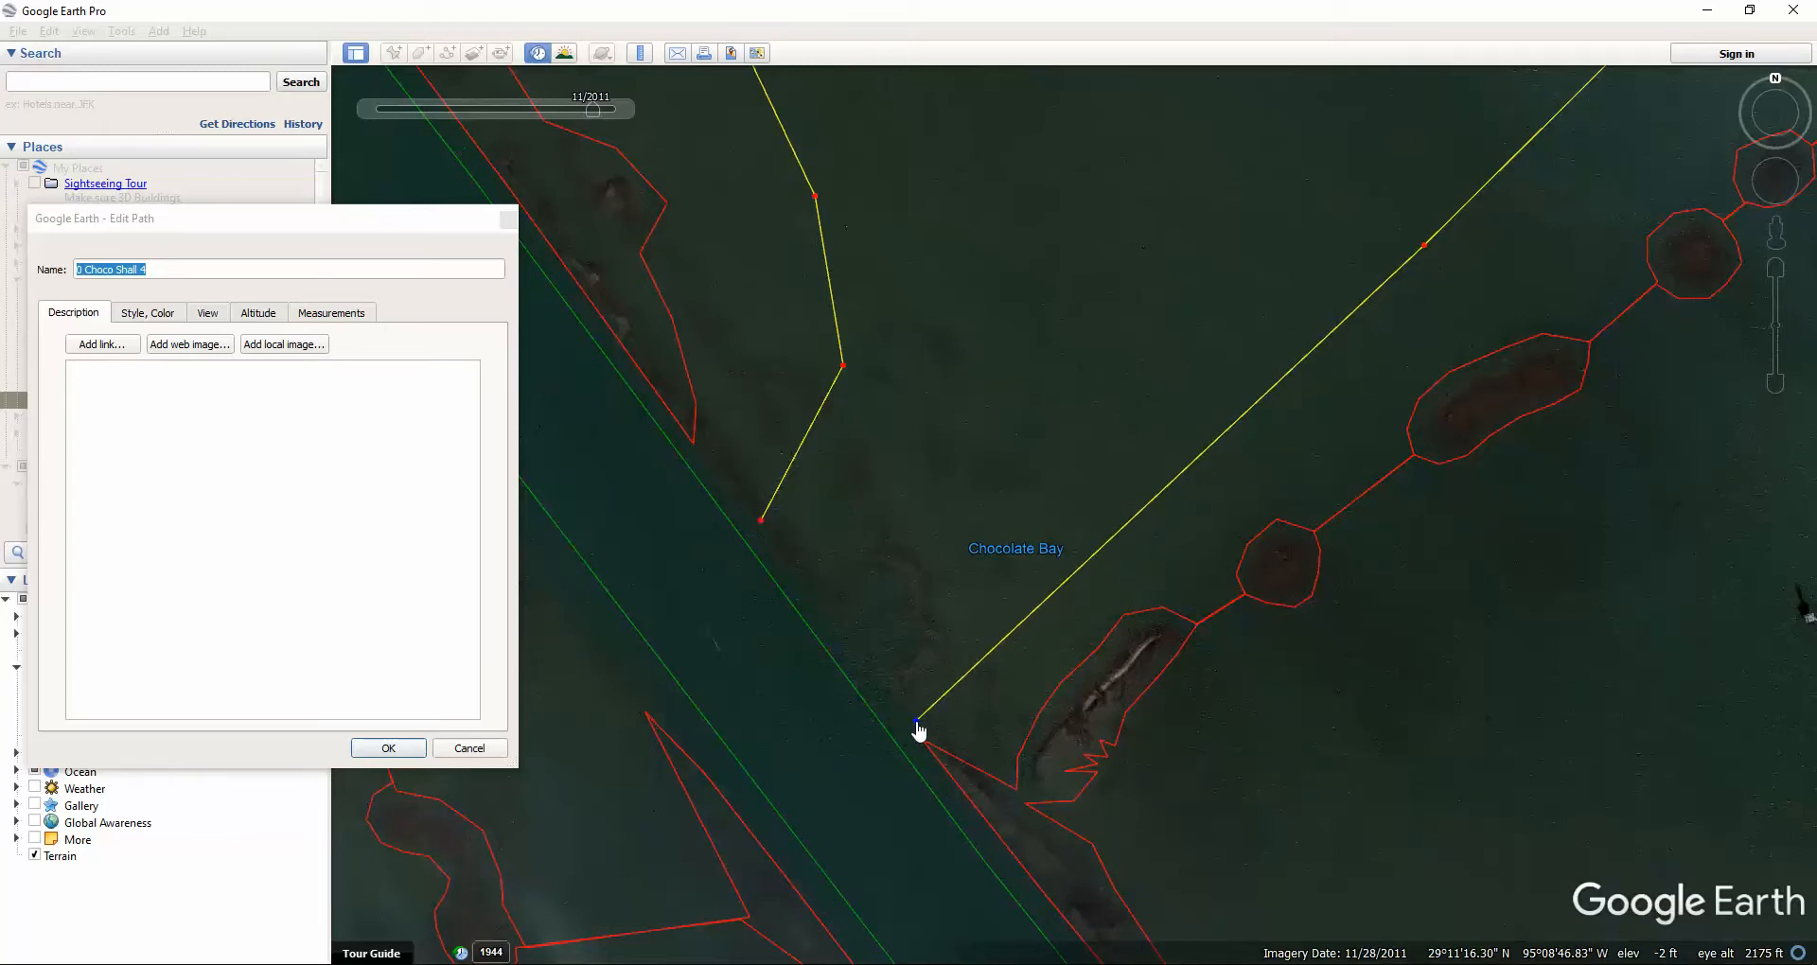
# Add an end vertex onto the eastern line and pull eastern vertices down to the path's end.
pyautogui.click(828, 761)
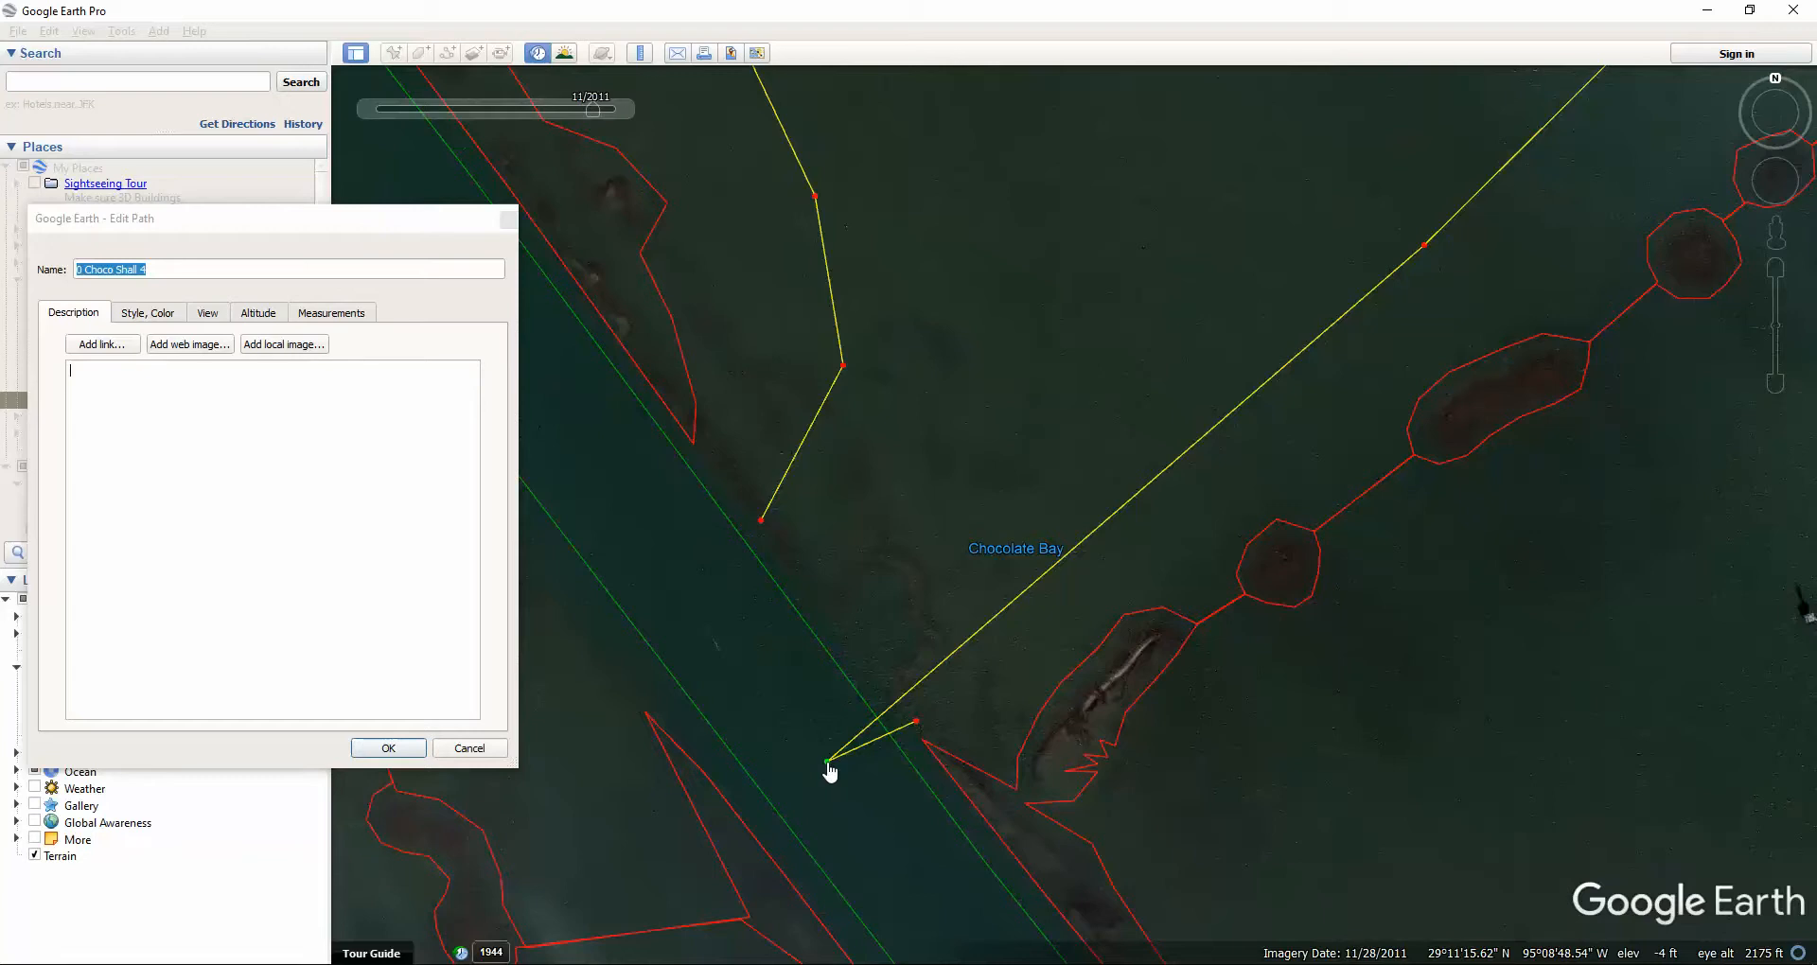
pyautogui.moveTo(828, 766); pyautogui.dragTo(1182, 508)
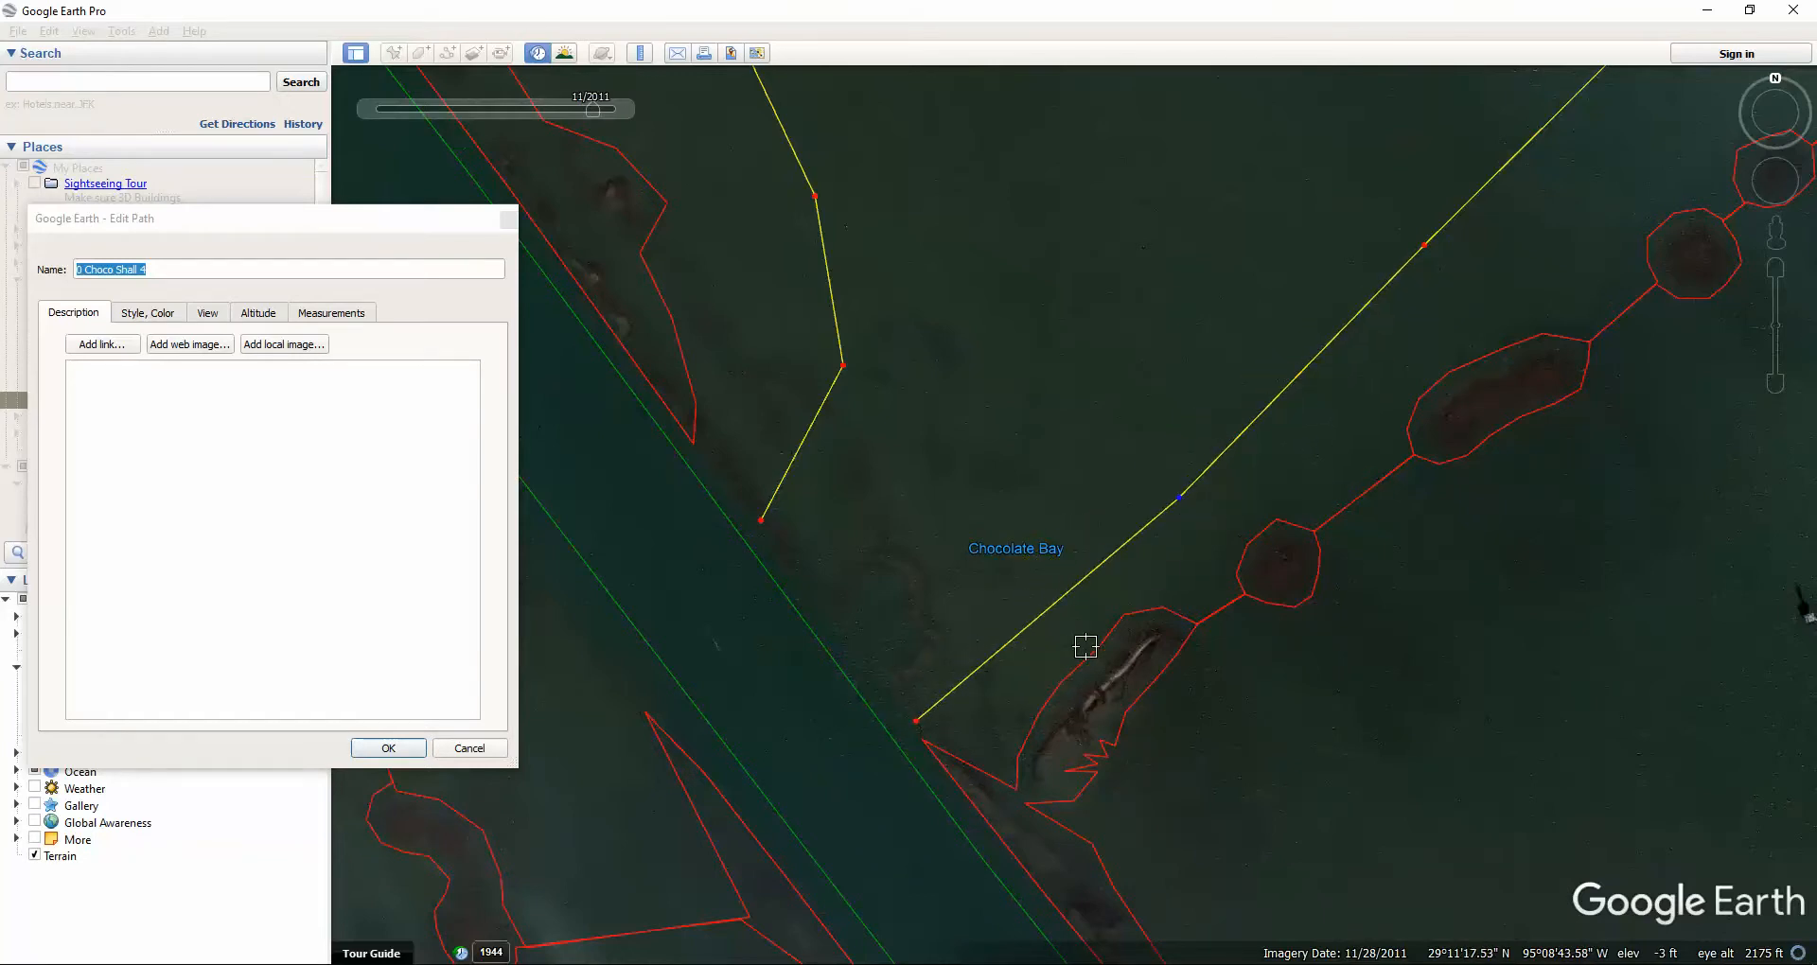
pyautogui.scroll(-2, 677, 289)
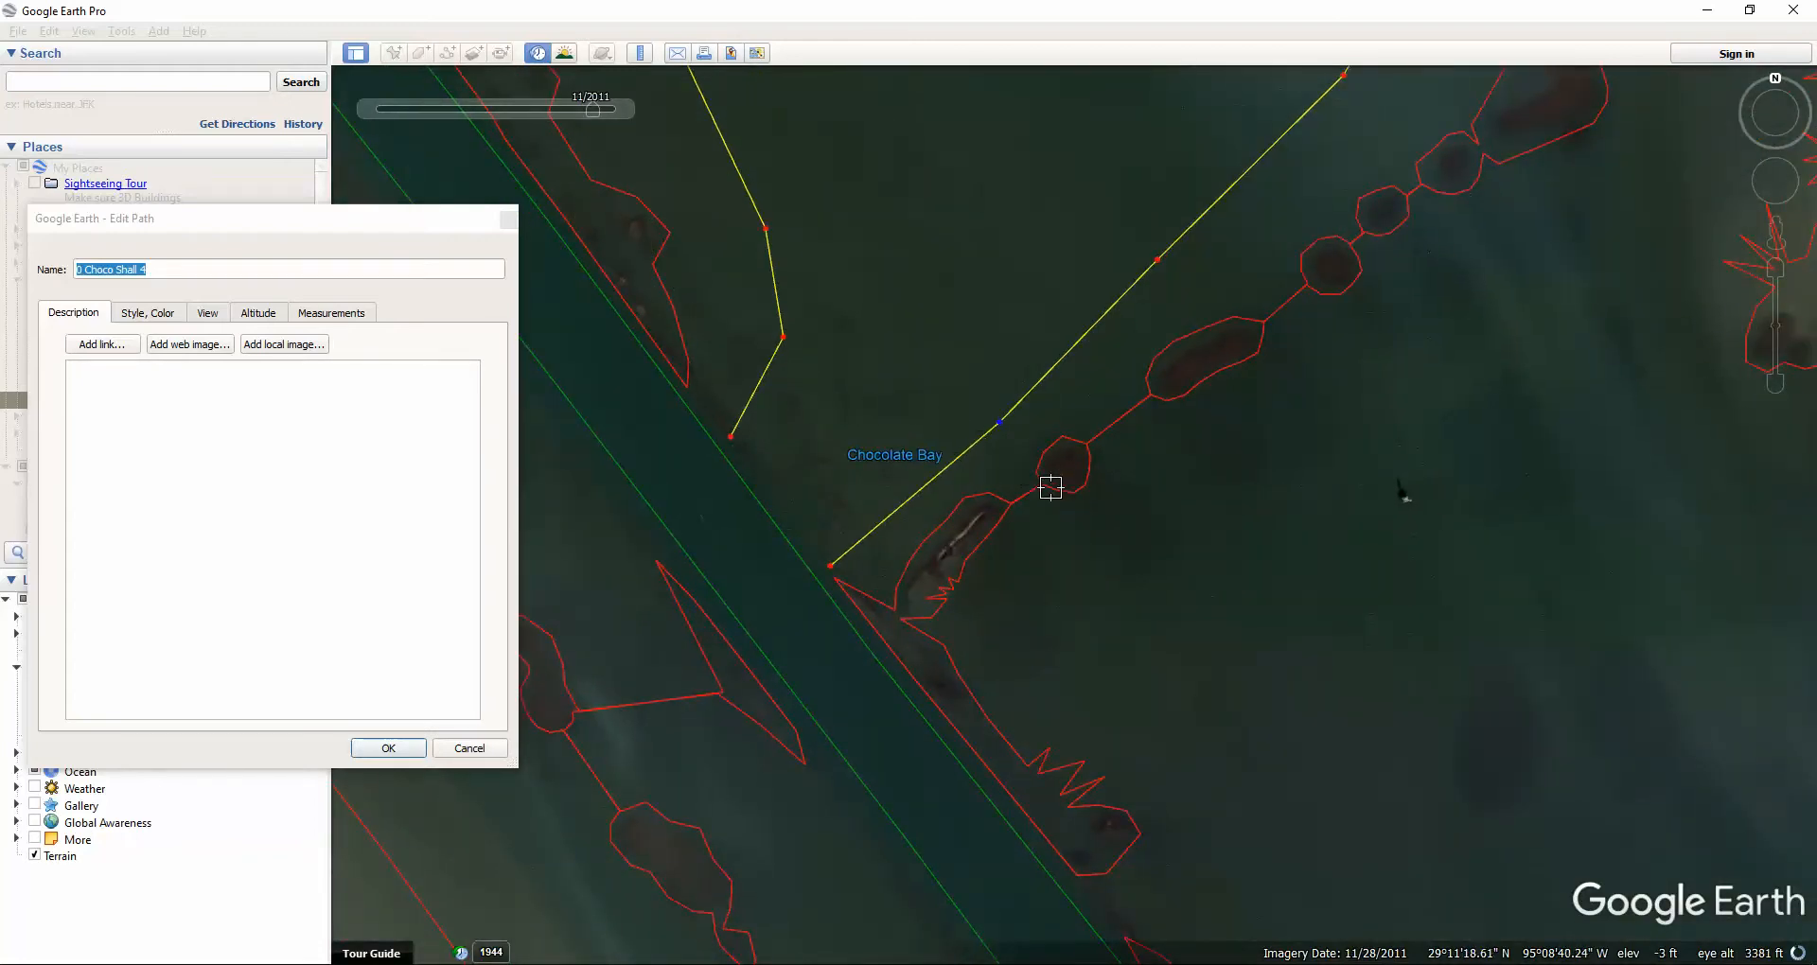
pyautogui.scroll(2, 914, 526)
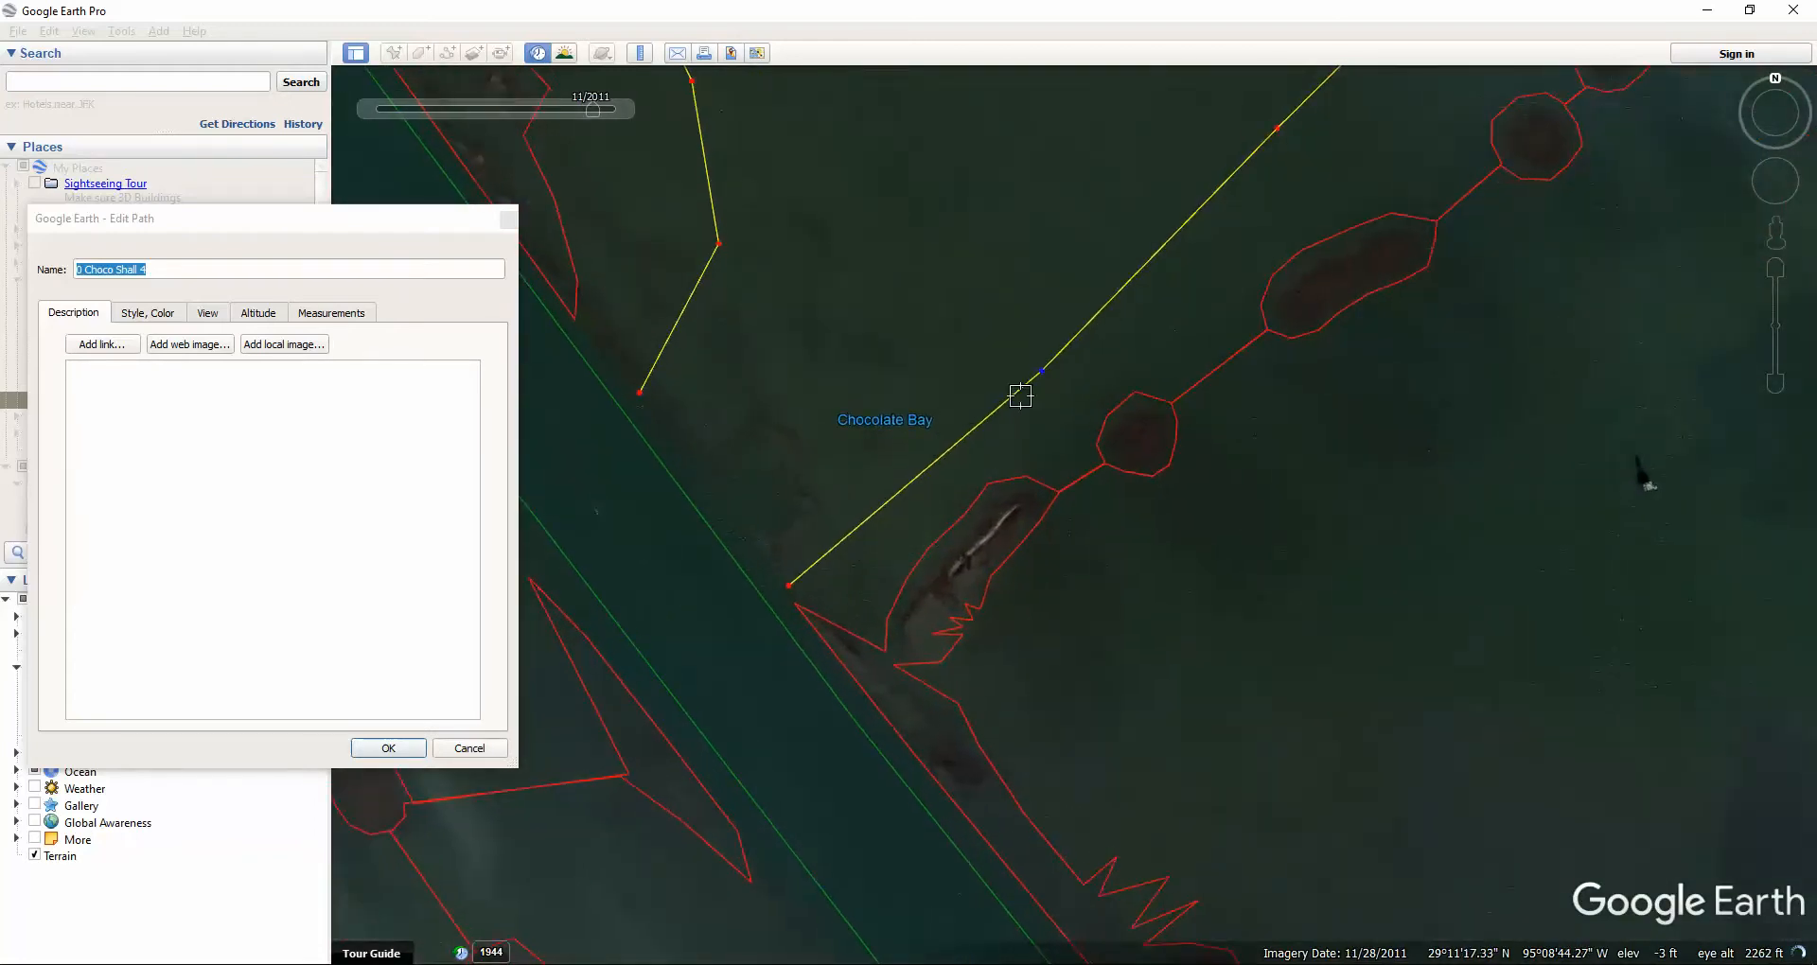
pyautogui.moveTo(1045, 375); pyautogui.dragTo(769, 784)
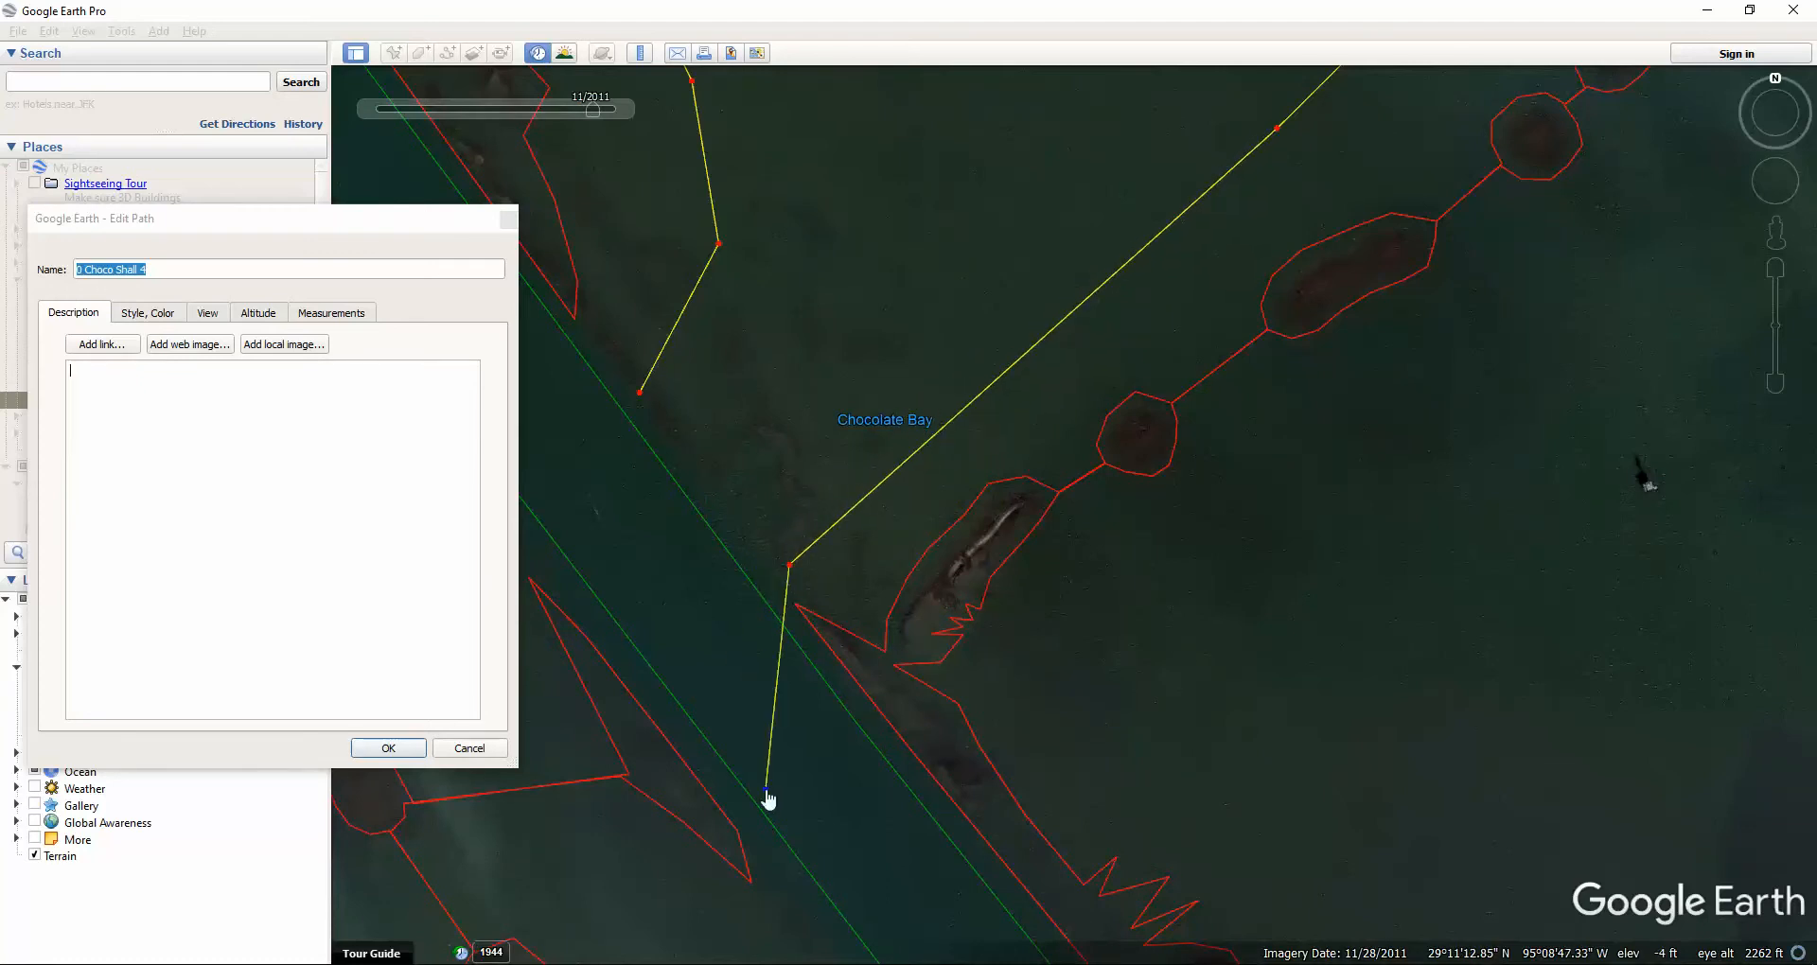
pyautogui.moveTo(789, 567); pyautogui.dragTo(777, 597)
# Extend the path along the island shoreline with four new tracing vertices.
pyautogui.moveTo(769, 783); pyautogui.dragTo(1136, 877)
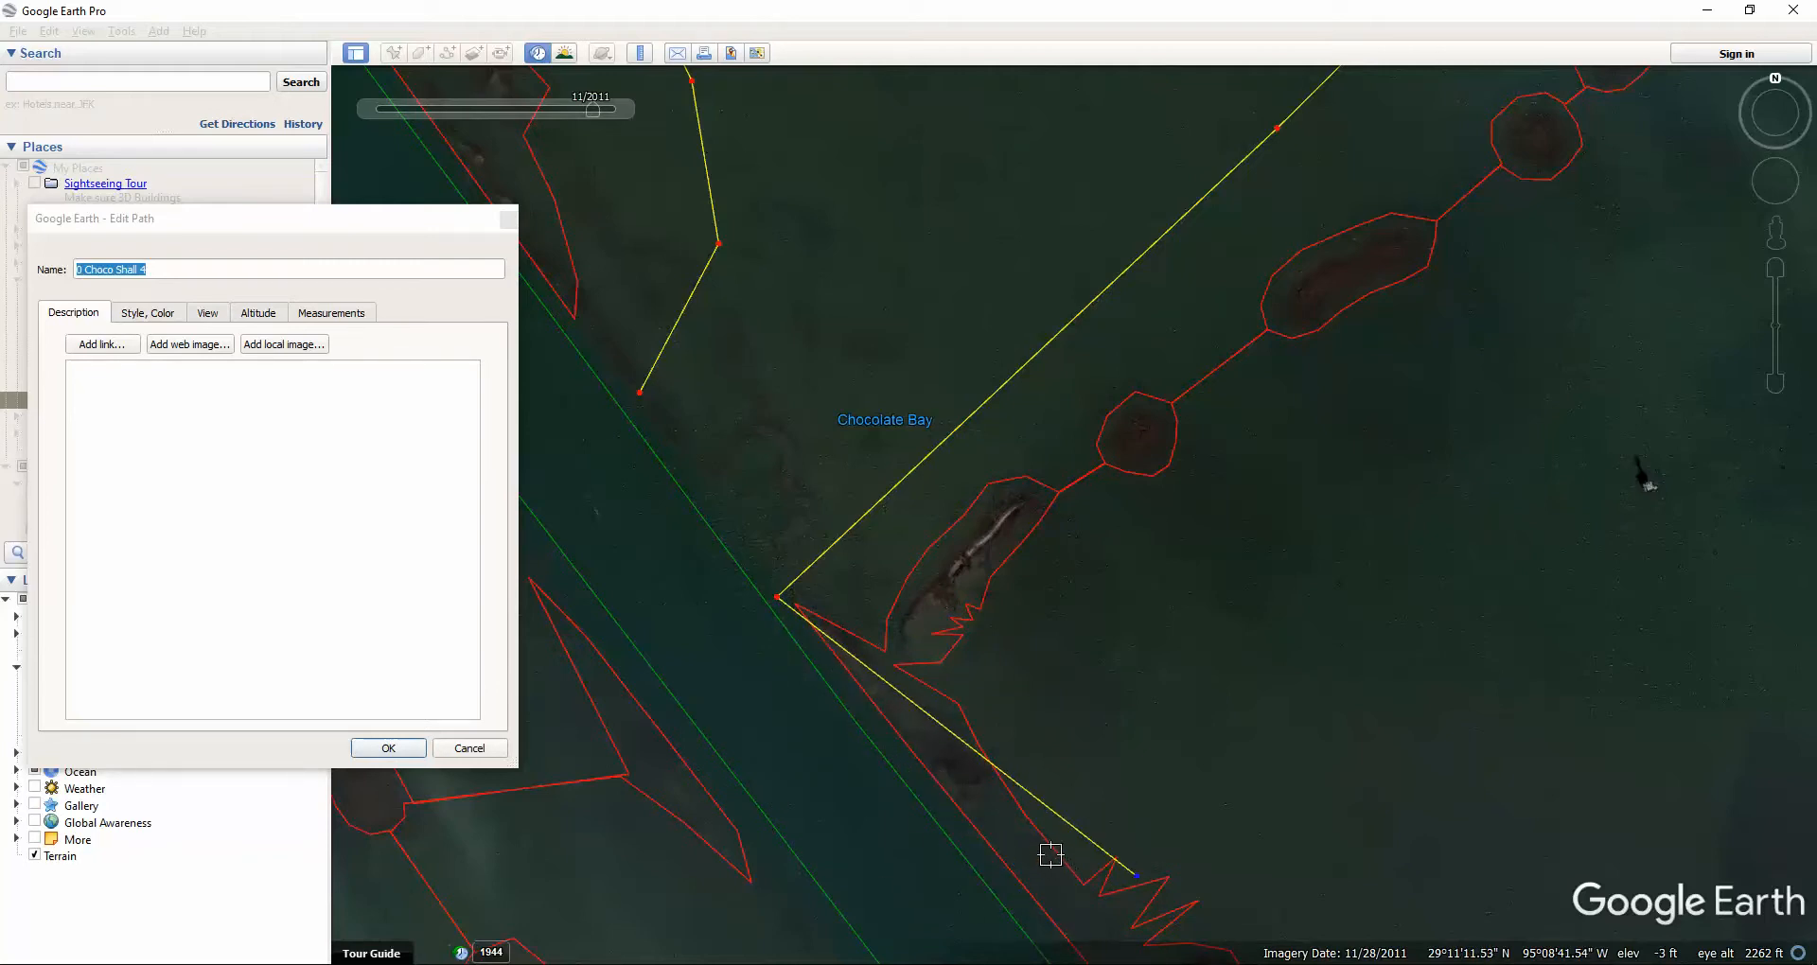
pyautogui.click(1017, 839)
pyautogui.click(1030, 692)
pyautogui.click(832, 732)
pyautogui.click(869, 588)
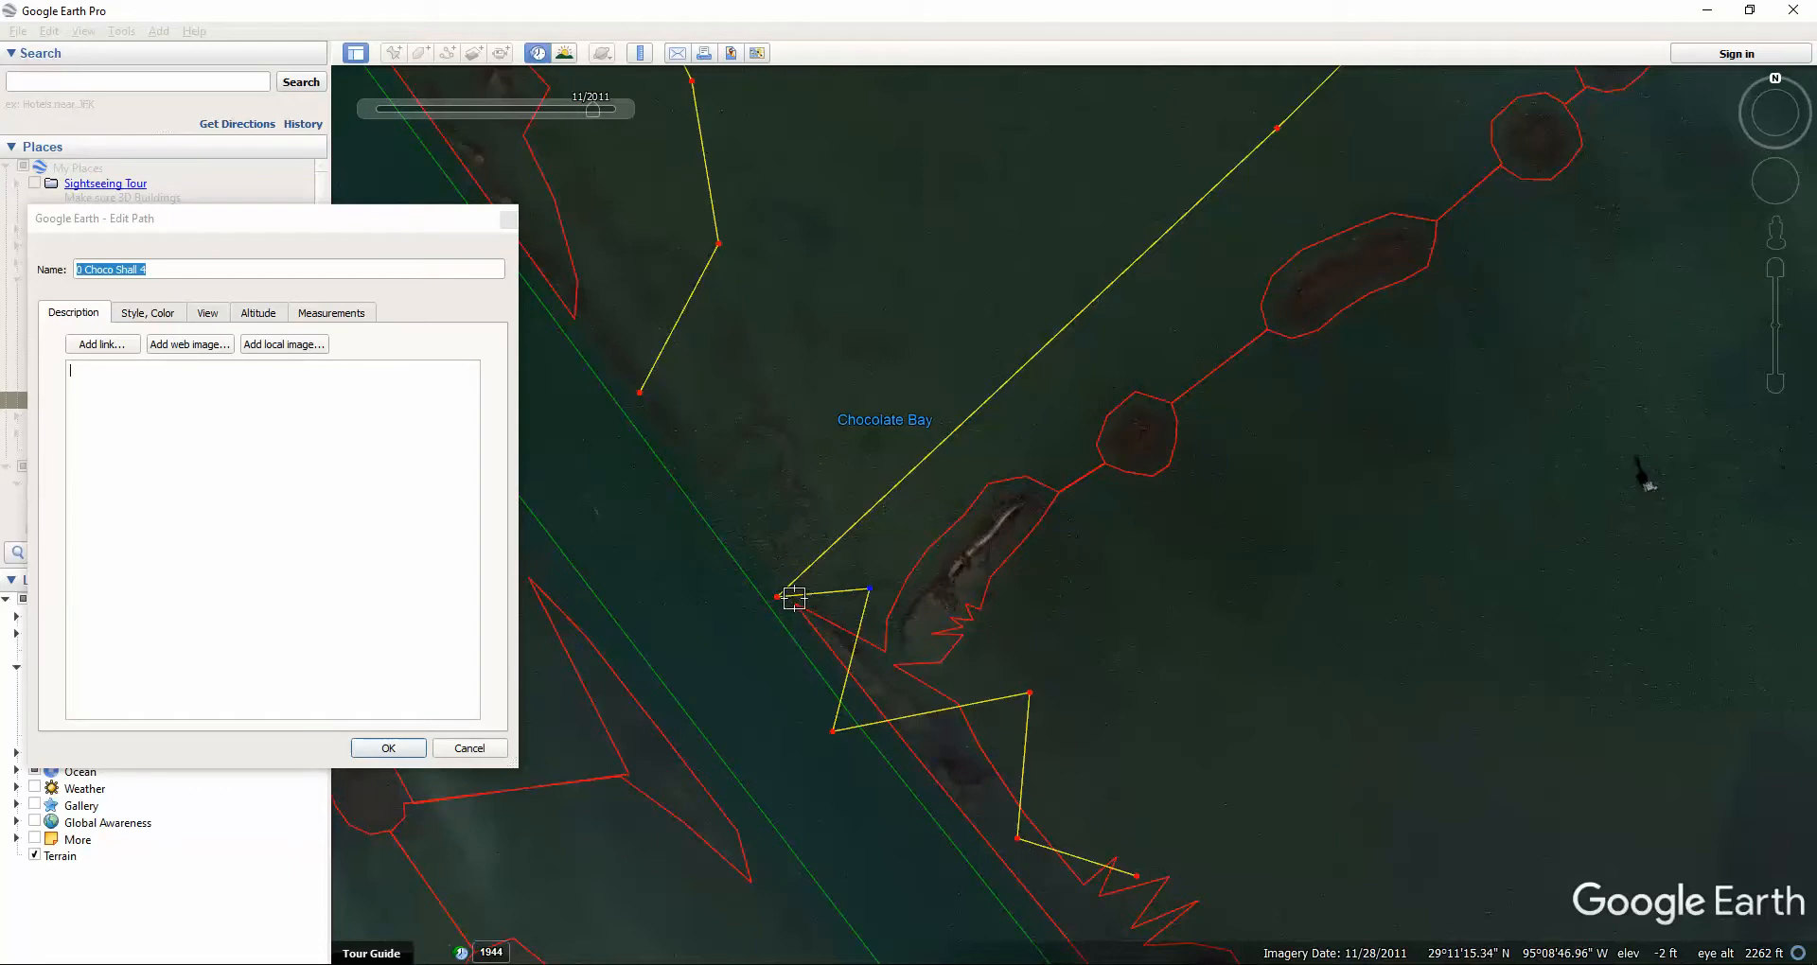
# Delete the extra vertices past the channel and settle the path's end on the channel edge.
pyautogui.moveTo(777, 597); pyautogui.dragTo(778, 591)
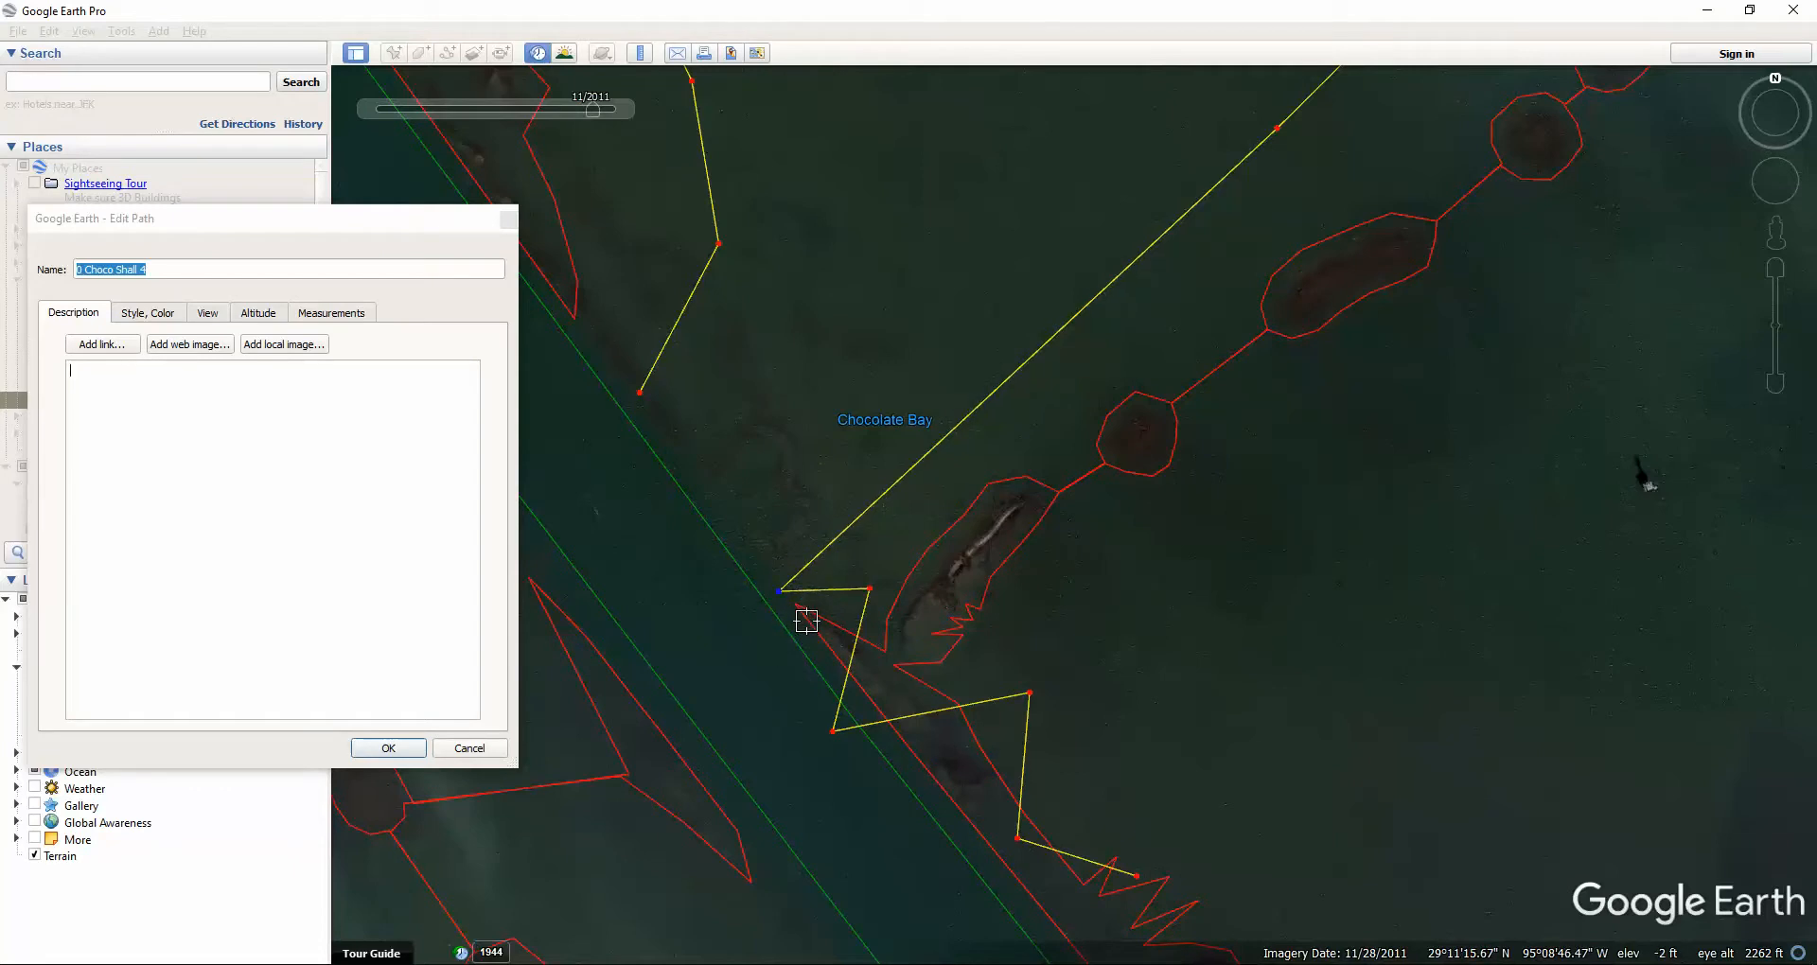
pyautogui.press('Delete')
pyautogui.press('Delete')
pyautogui.press('Delete')
pyautogui.press('Delete')
pyautogui.press('Delete')
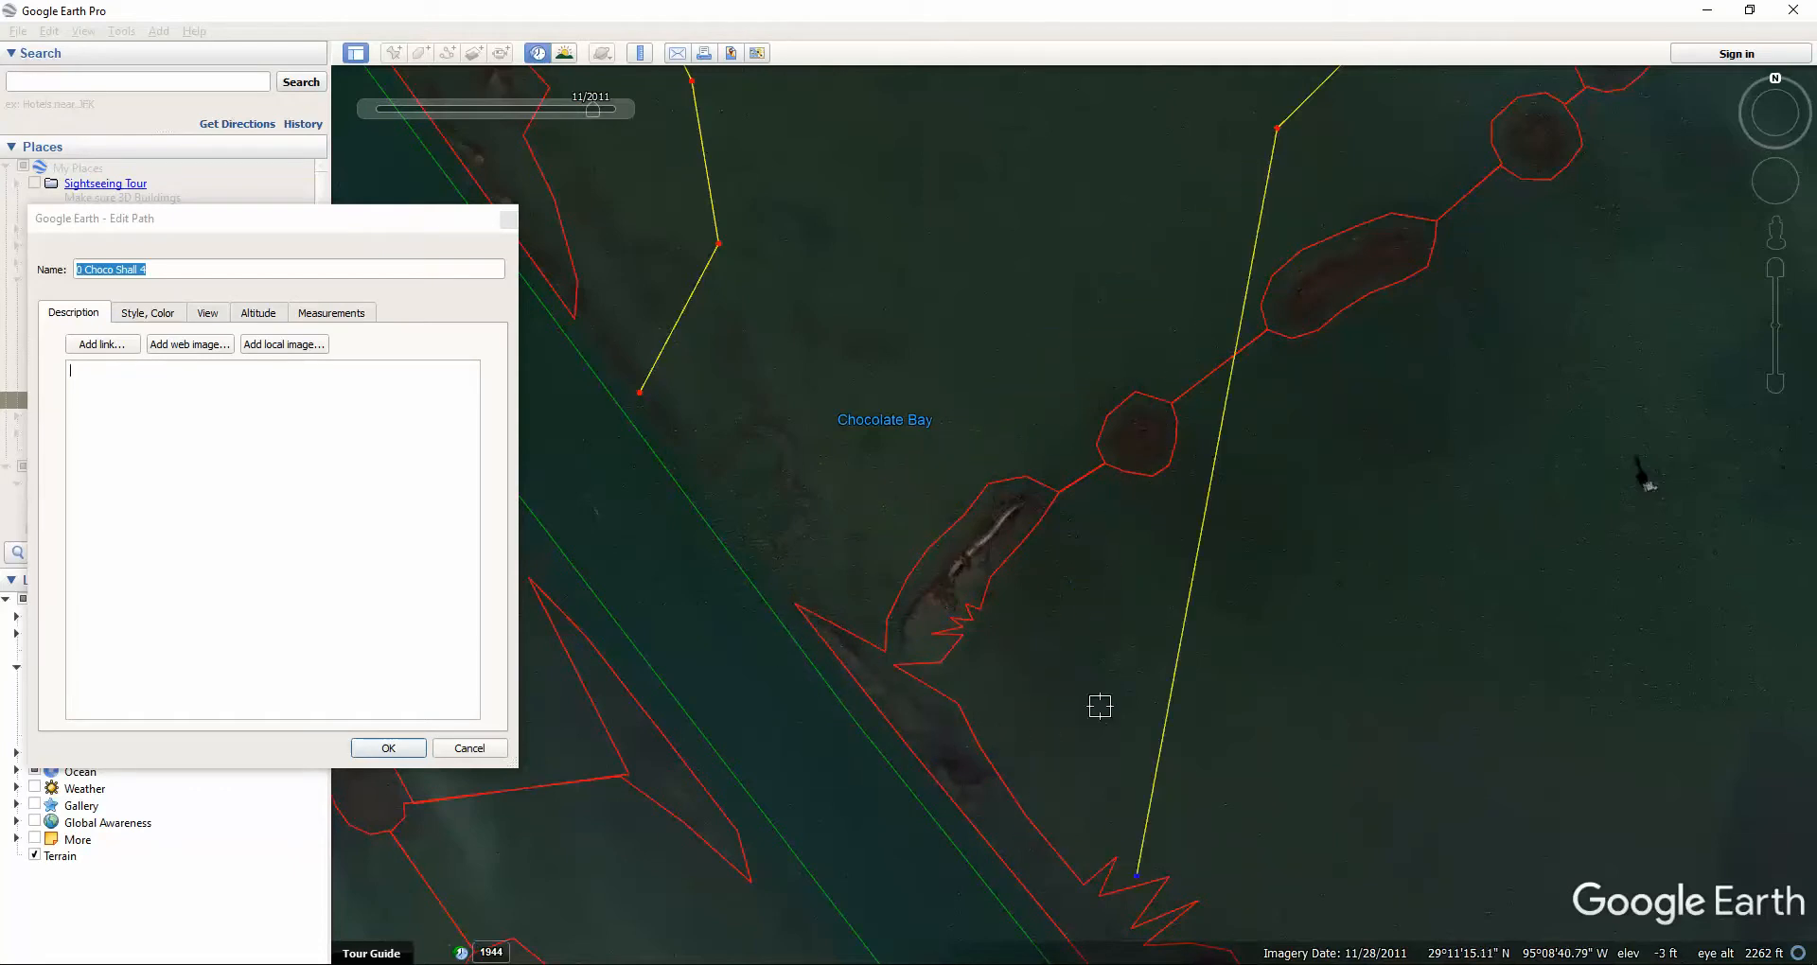
pyautogui.moveTo(1136, 875); pyautogui.dragTo(783, 586)
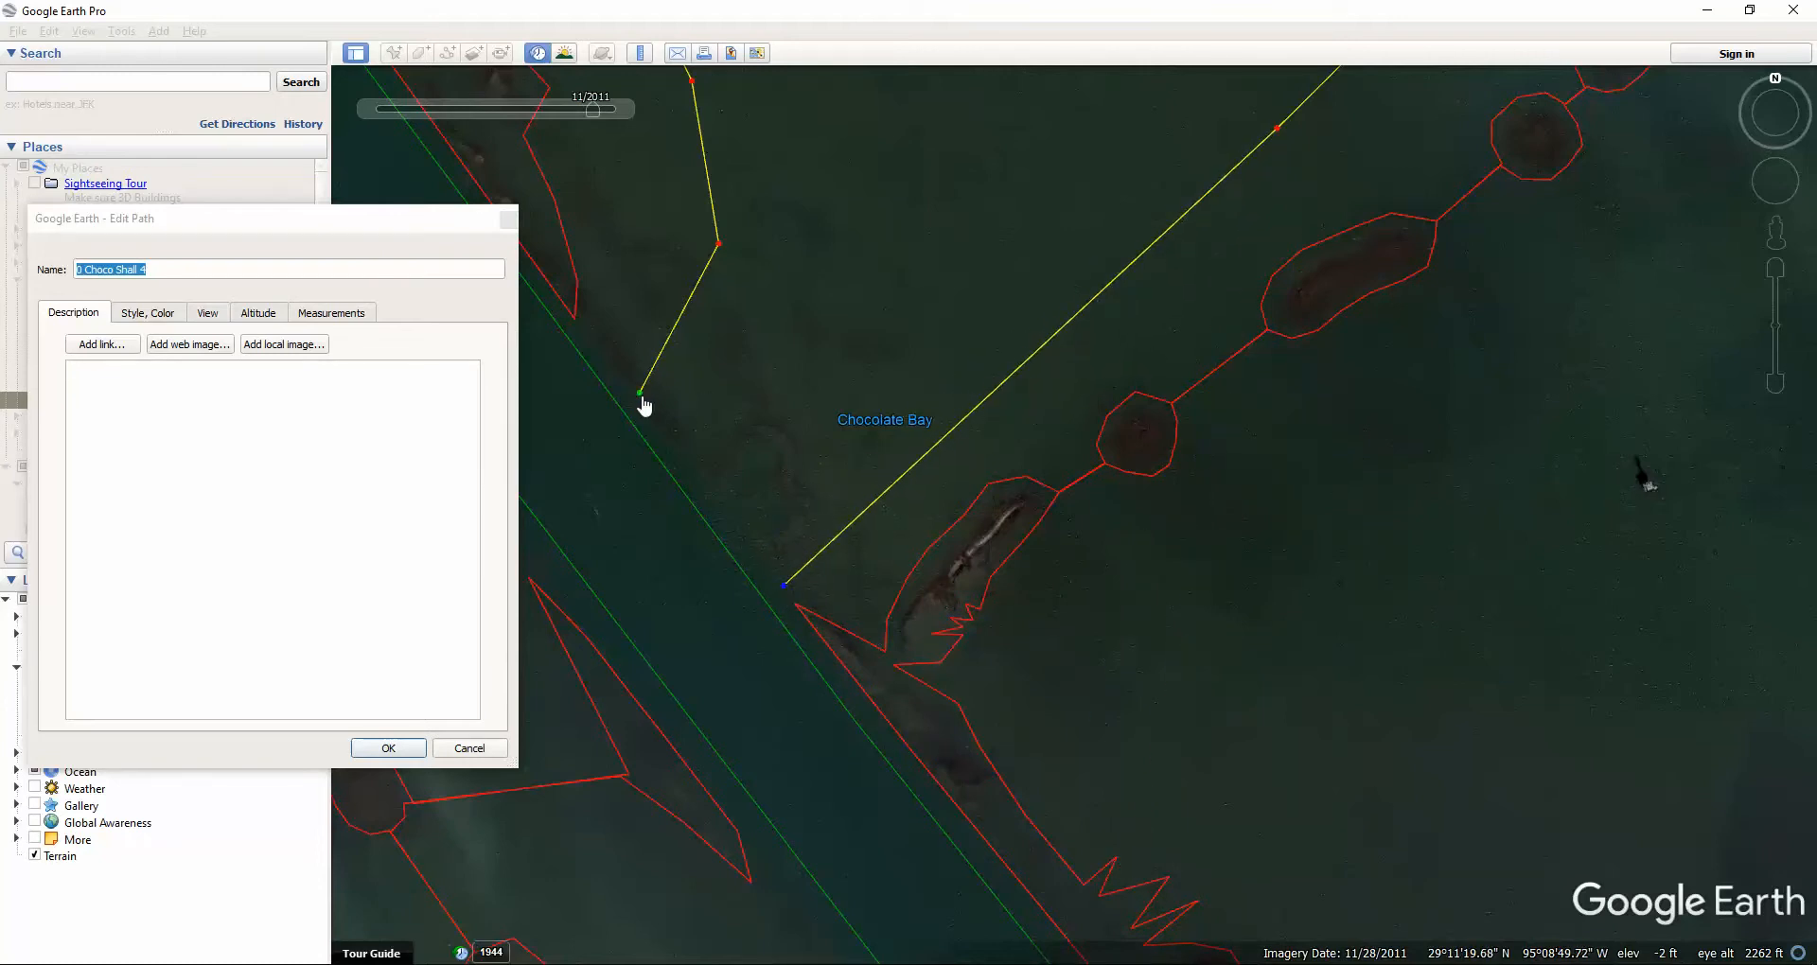
pyautogui.moveTo(643, 392)
pyautogui.mouseDown()
pyautogui.moveTo(762, 366)
pyautogui.moveTo(811, 227)
pyautogui.moveTo(921, 185)
pyautogui.mouseUp()
pyautogui.moveTo(785, 588)
pyautogui.mouseDown()
pyautogui.moveTo(816, 568)
pyautogui.moveTo(789, 598)
pyautogui.mouseUp()
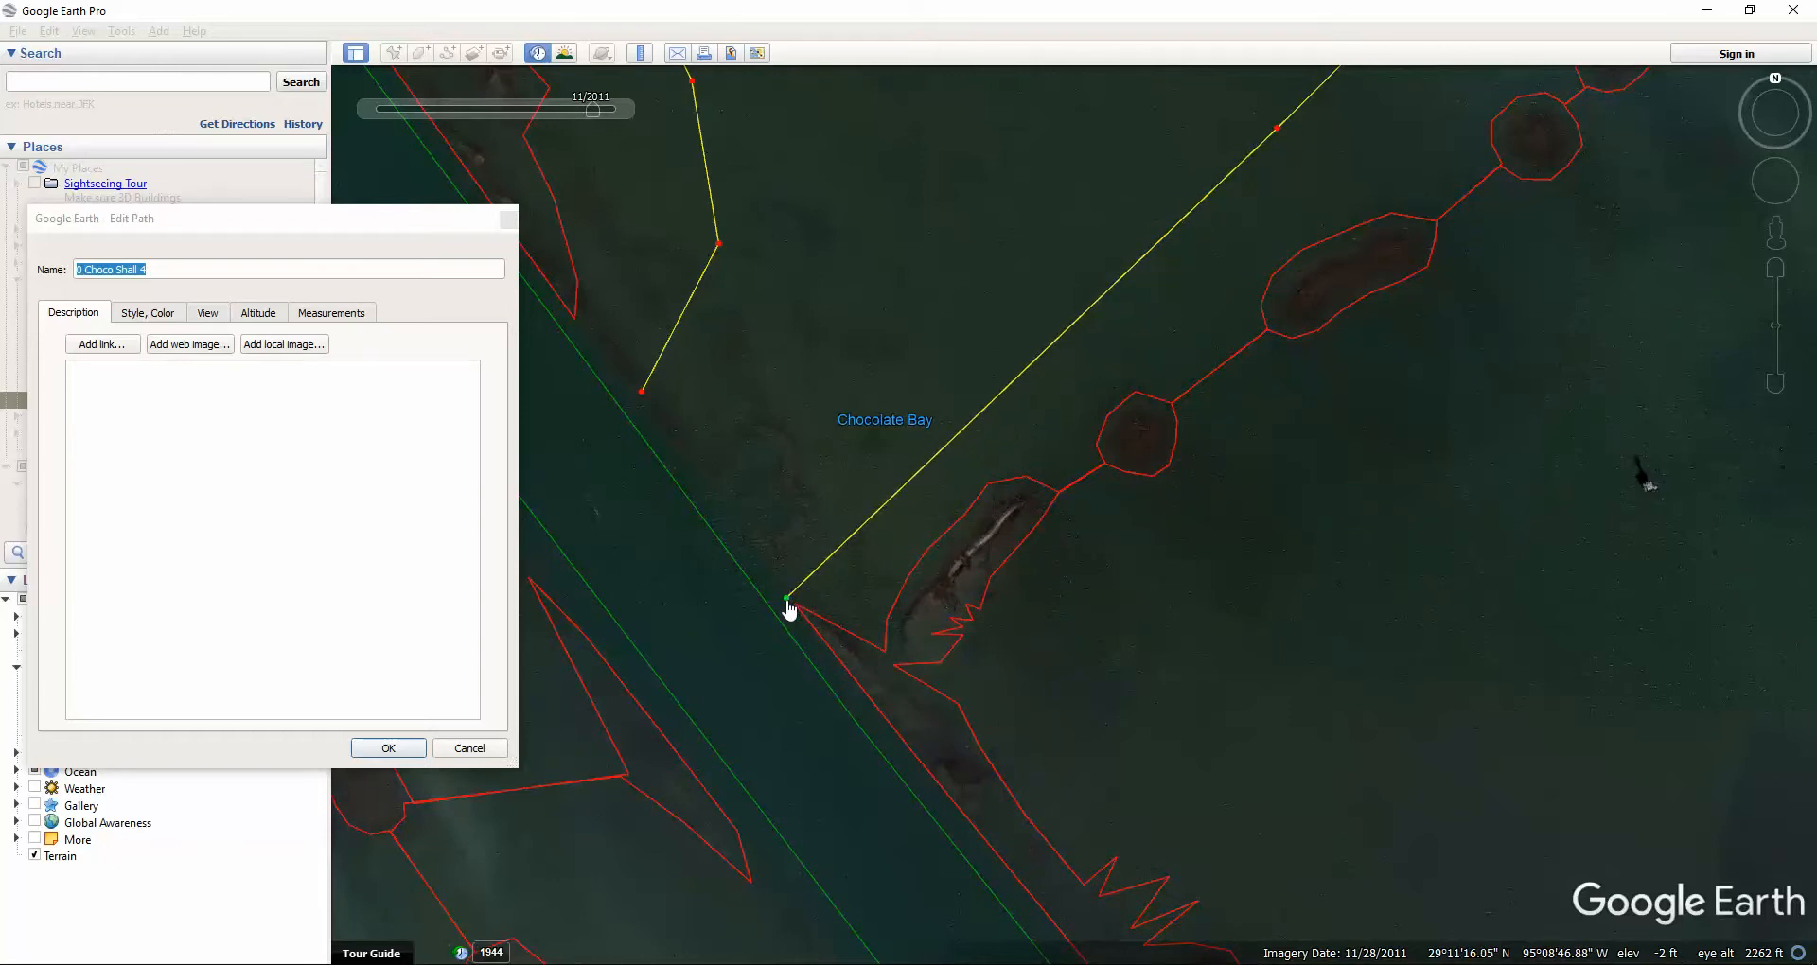
# Bend the southern segment with new vertices along the shoal edge and pull one vertex toward the tip.
pyautogui.click(842, 565)
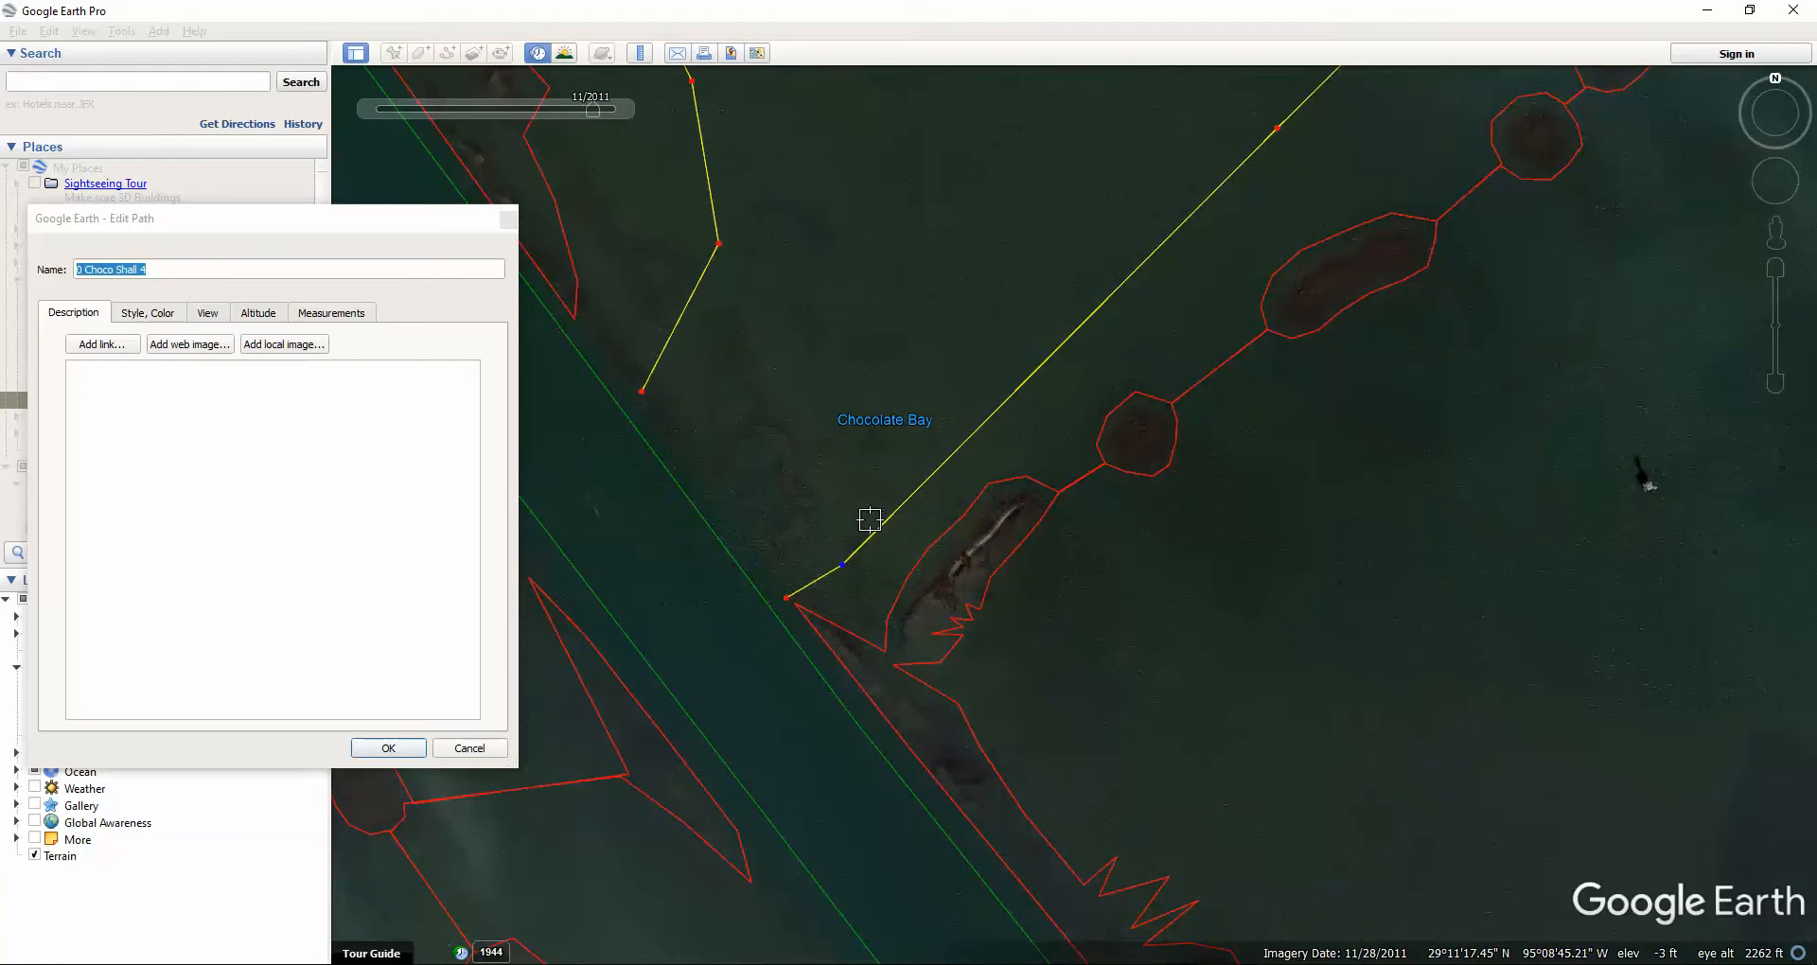
pyautogui.click(870, 519)
pyautogui.click(1115, 328)
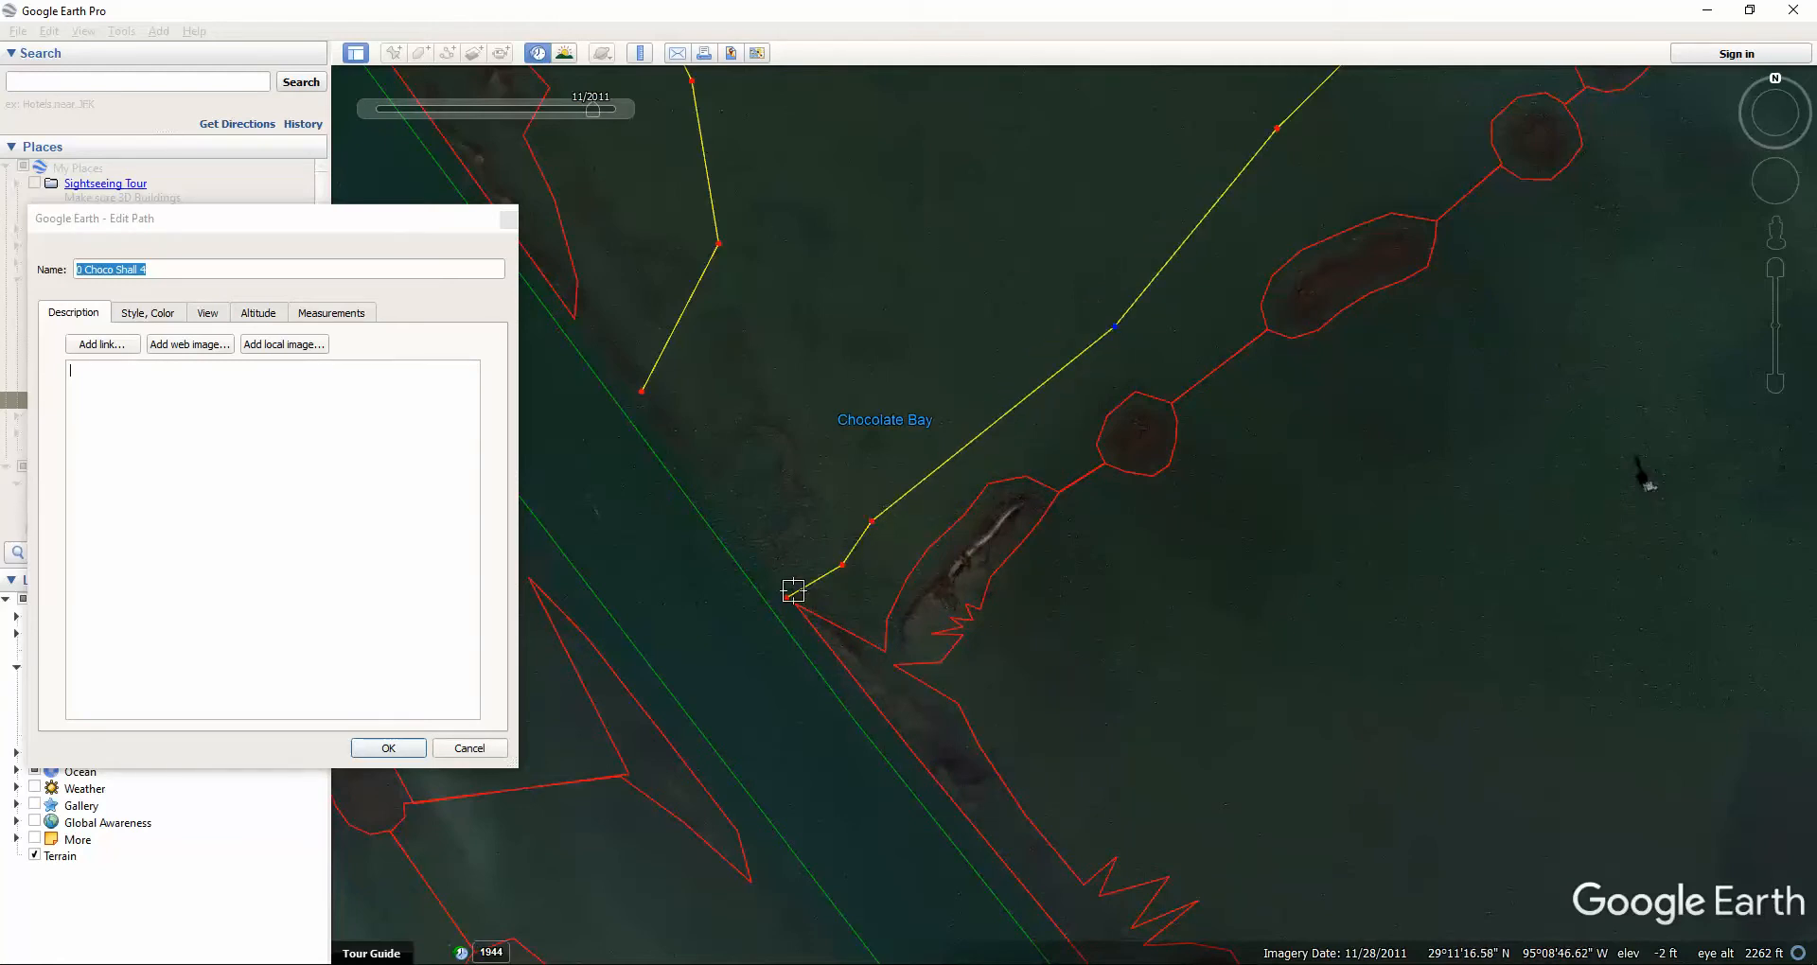
pyautogui.moveTo(642, 391); pyautogui.dragTo(773, 574)
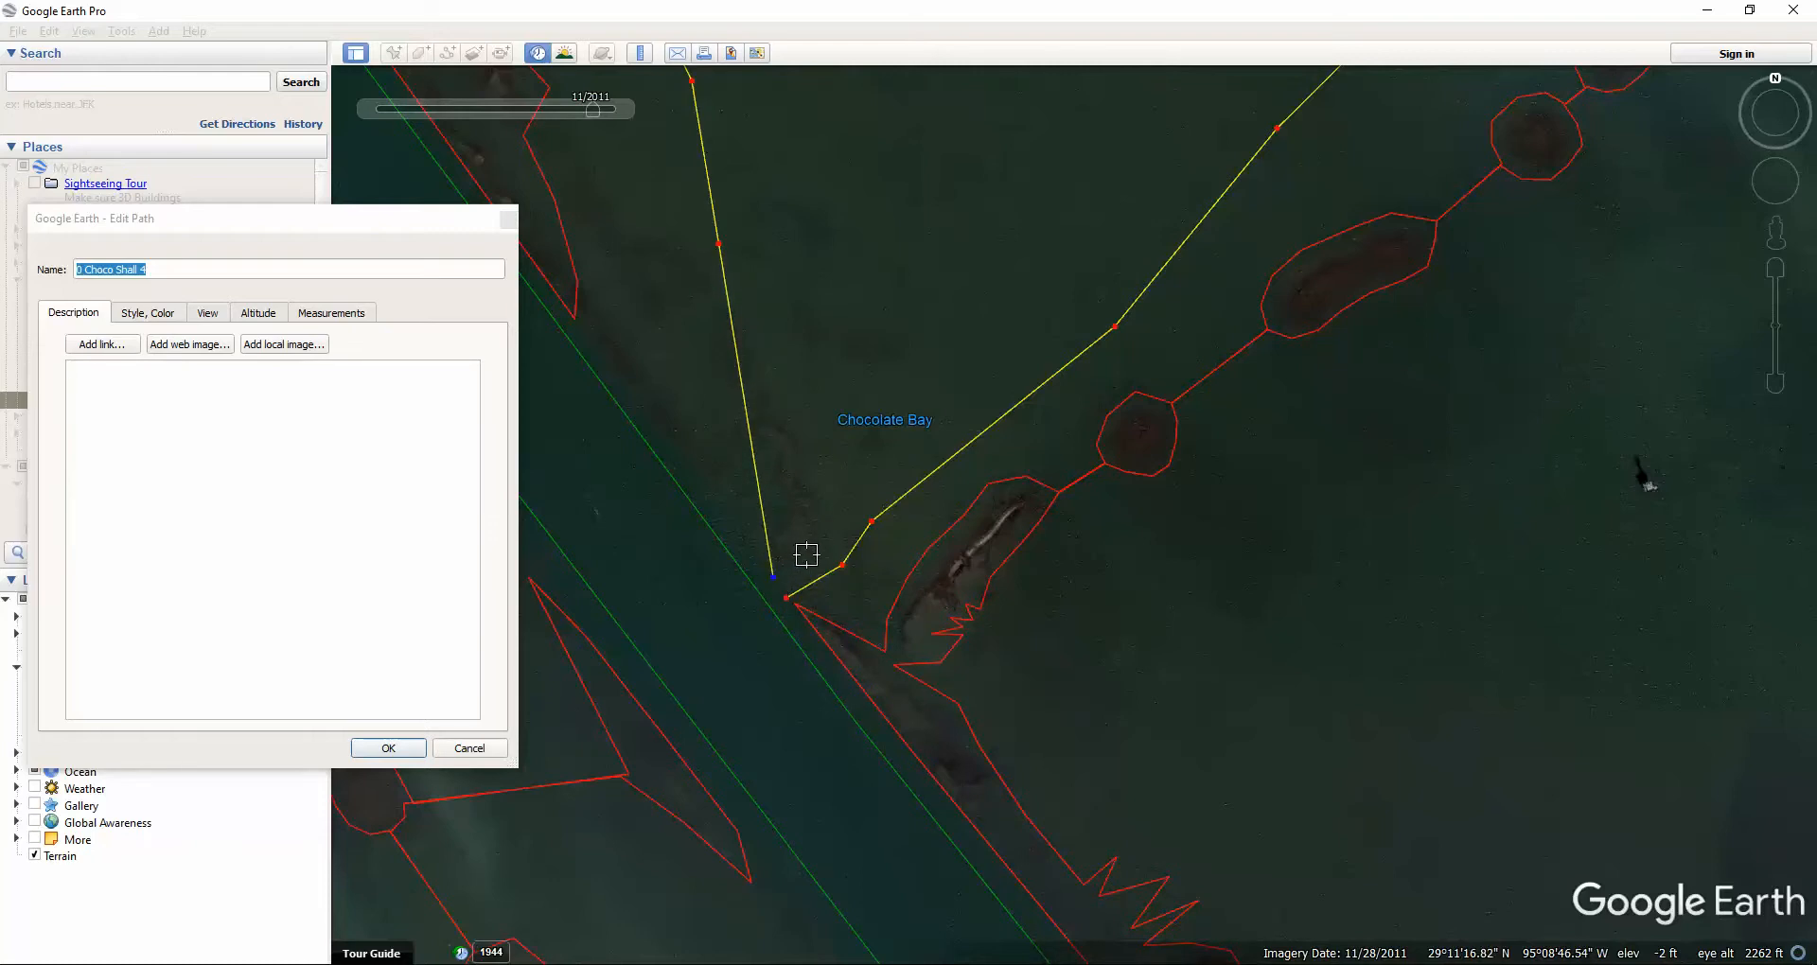
pyautogui.click(845, 487)
# Insert three vertices after a selected vertex, bending the western leg inward near the southern tip.
pyautogui.click(719, 244)
pyautogui.click(823, 439)
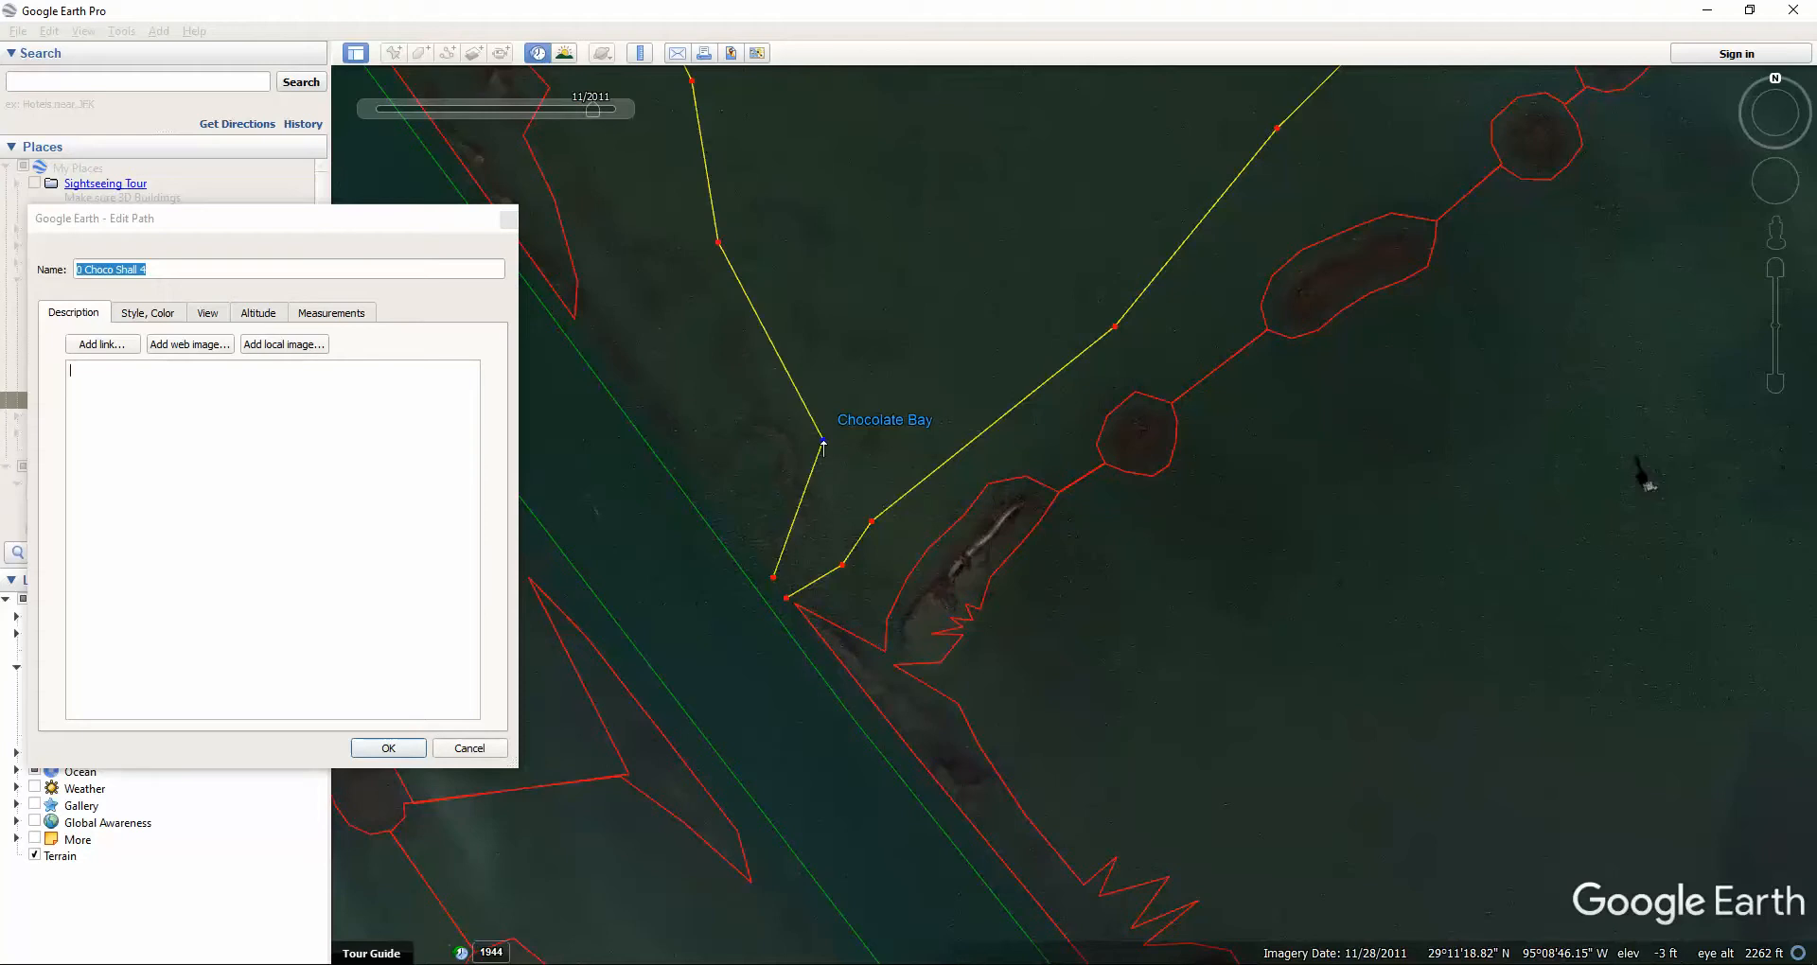
pyautogui.click(839, 508)
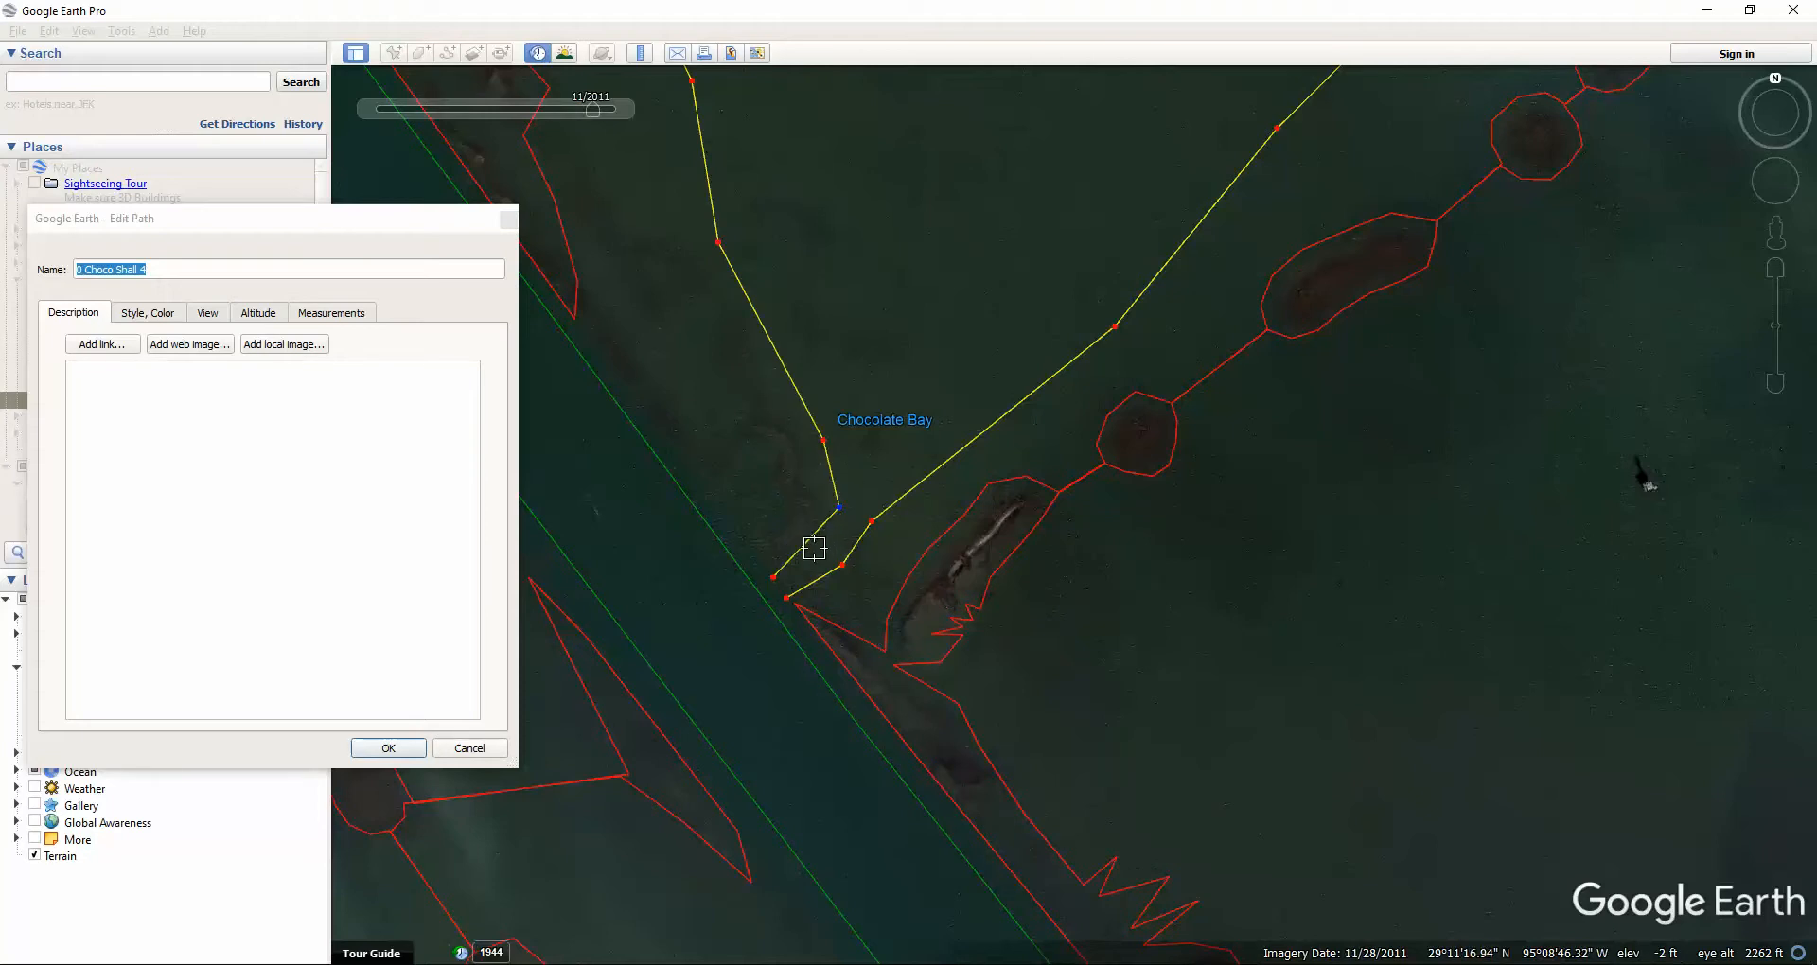
pyautogui.click(815, 551)
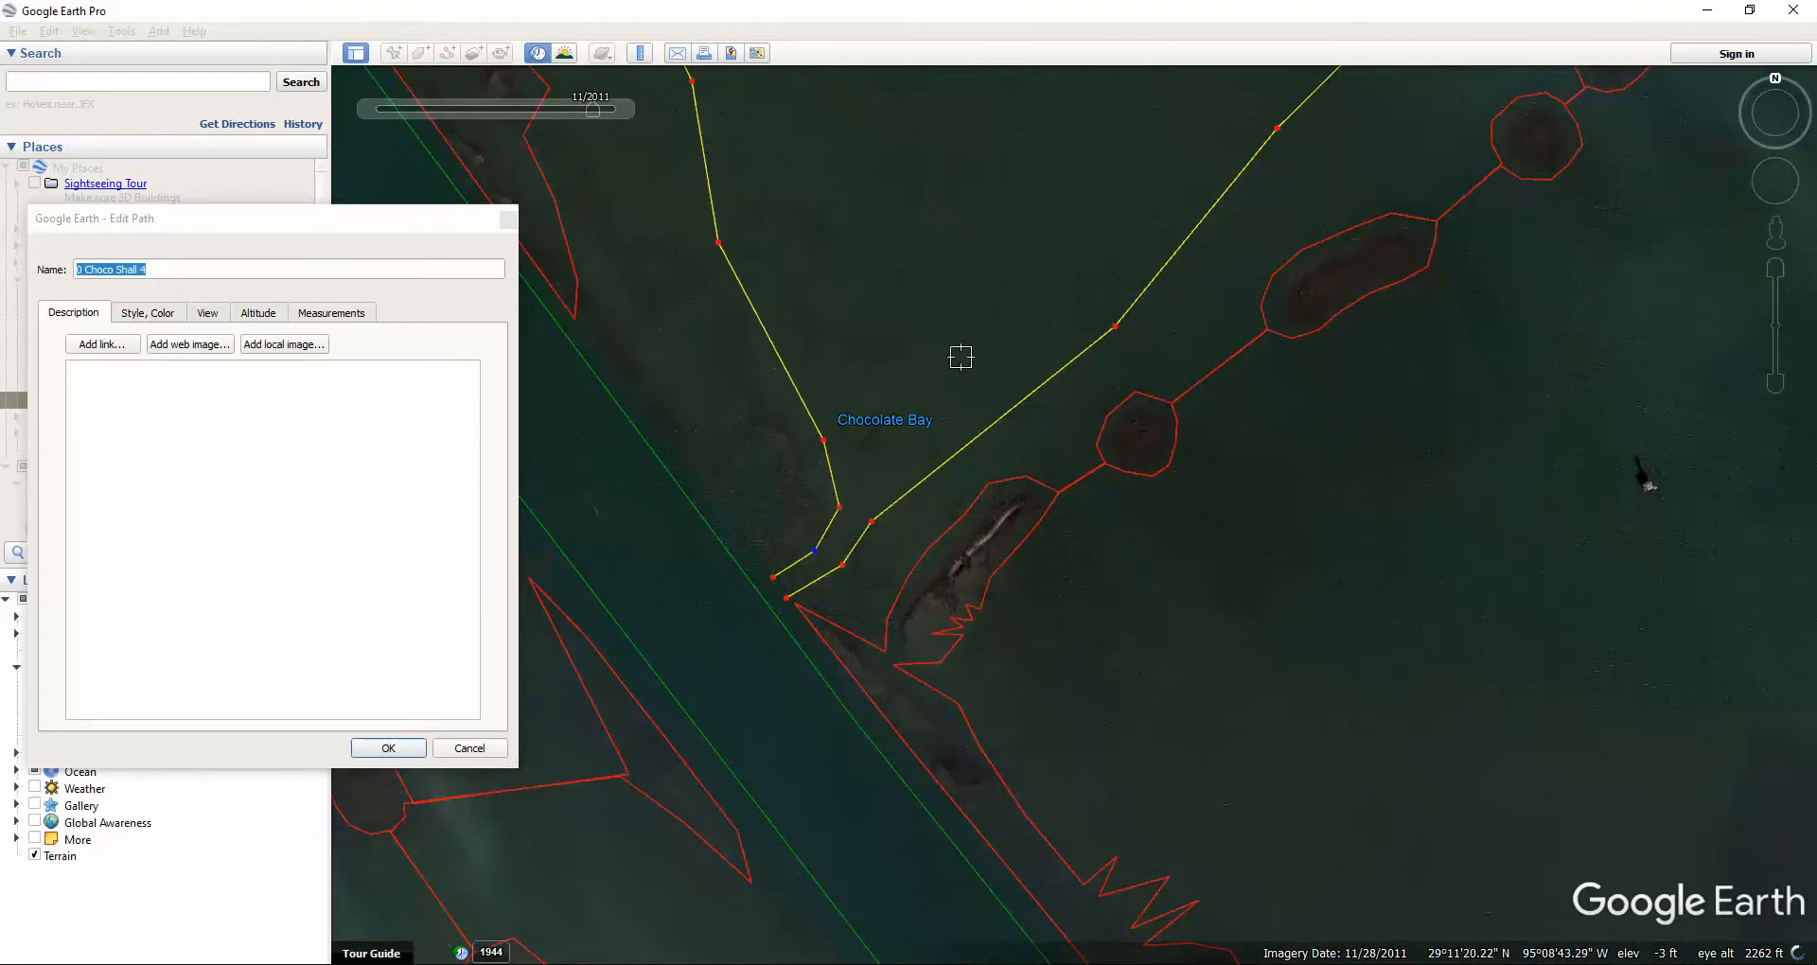
# Draw a freehand section across the shallow area of the Choco Shall 4 path.
pyautogui.scroll(-1, 890, 480)
pyautogui.scroll(-3, 890, 479)
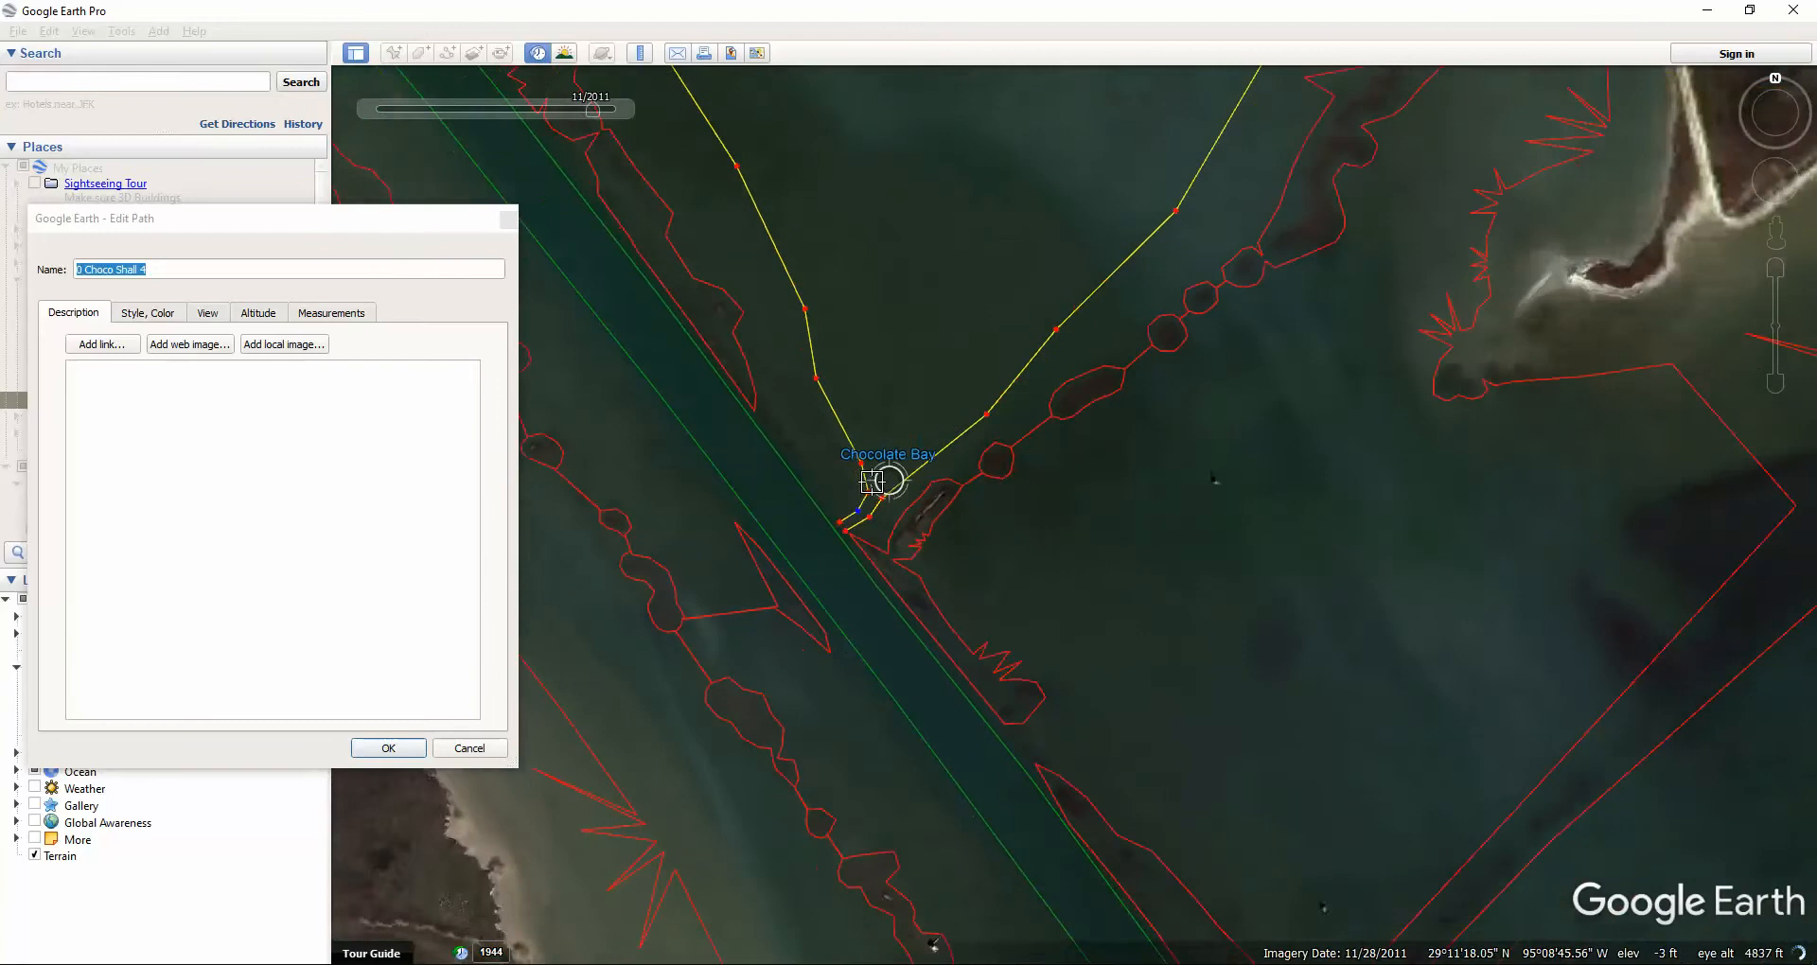
pyautogui.scroll(1, 1022, 216)
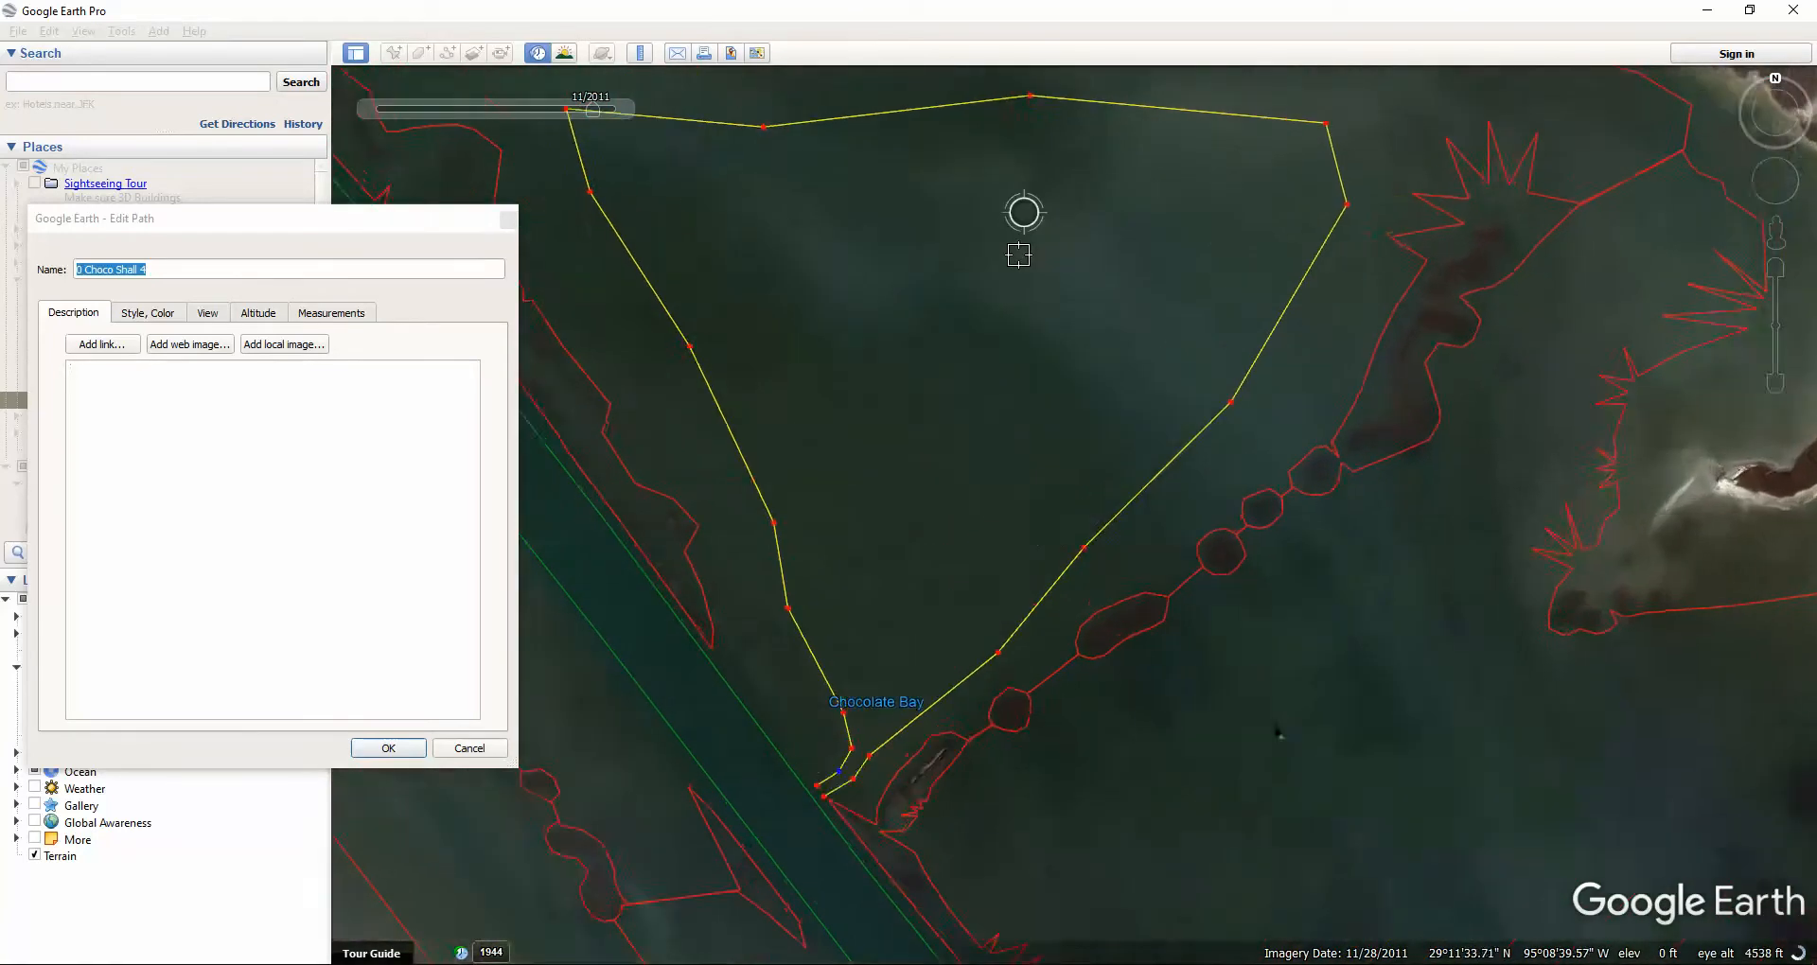
pyautogui.scroll(-2, 1107, 337)
pyautogui.scroll(-2, 932, 418)
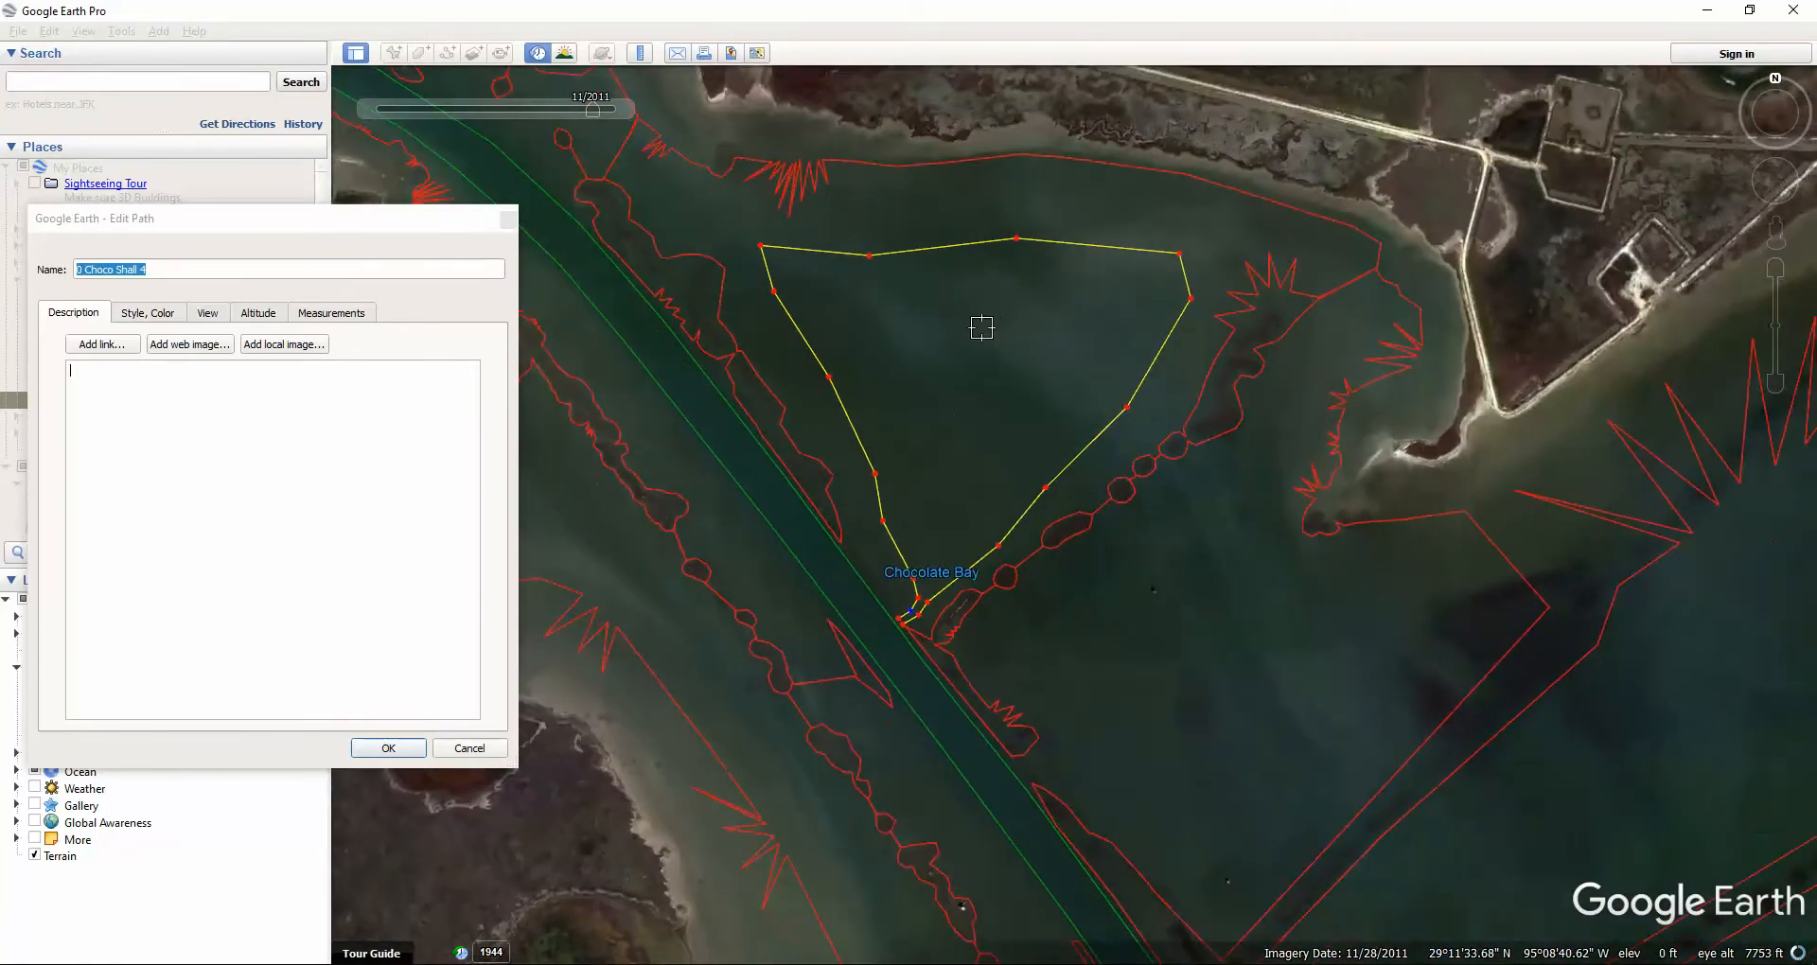
pyautogui.scroll(2, 989, 263)
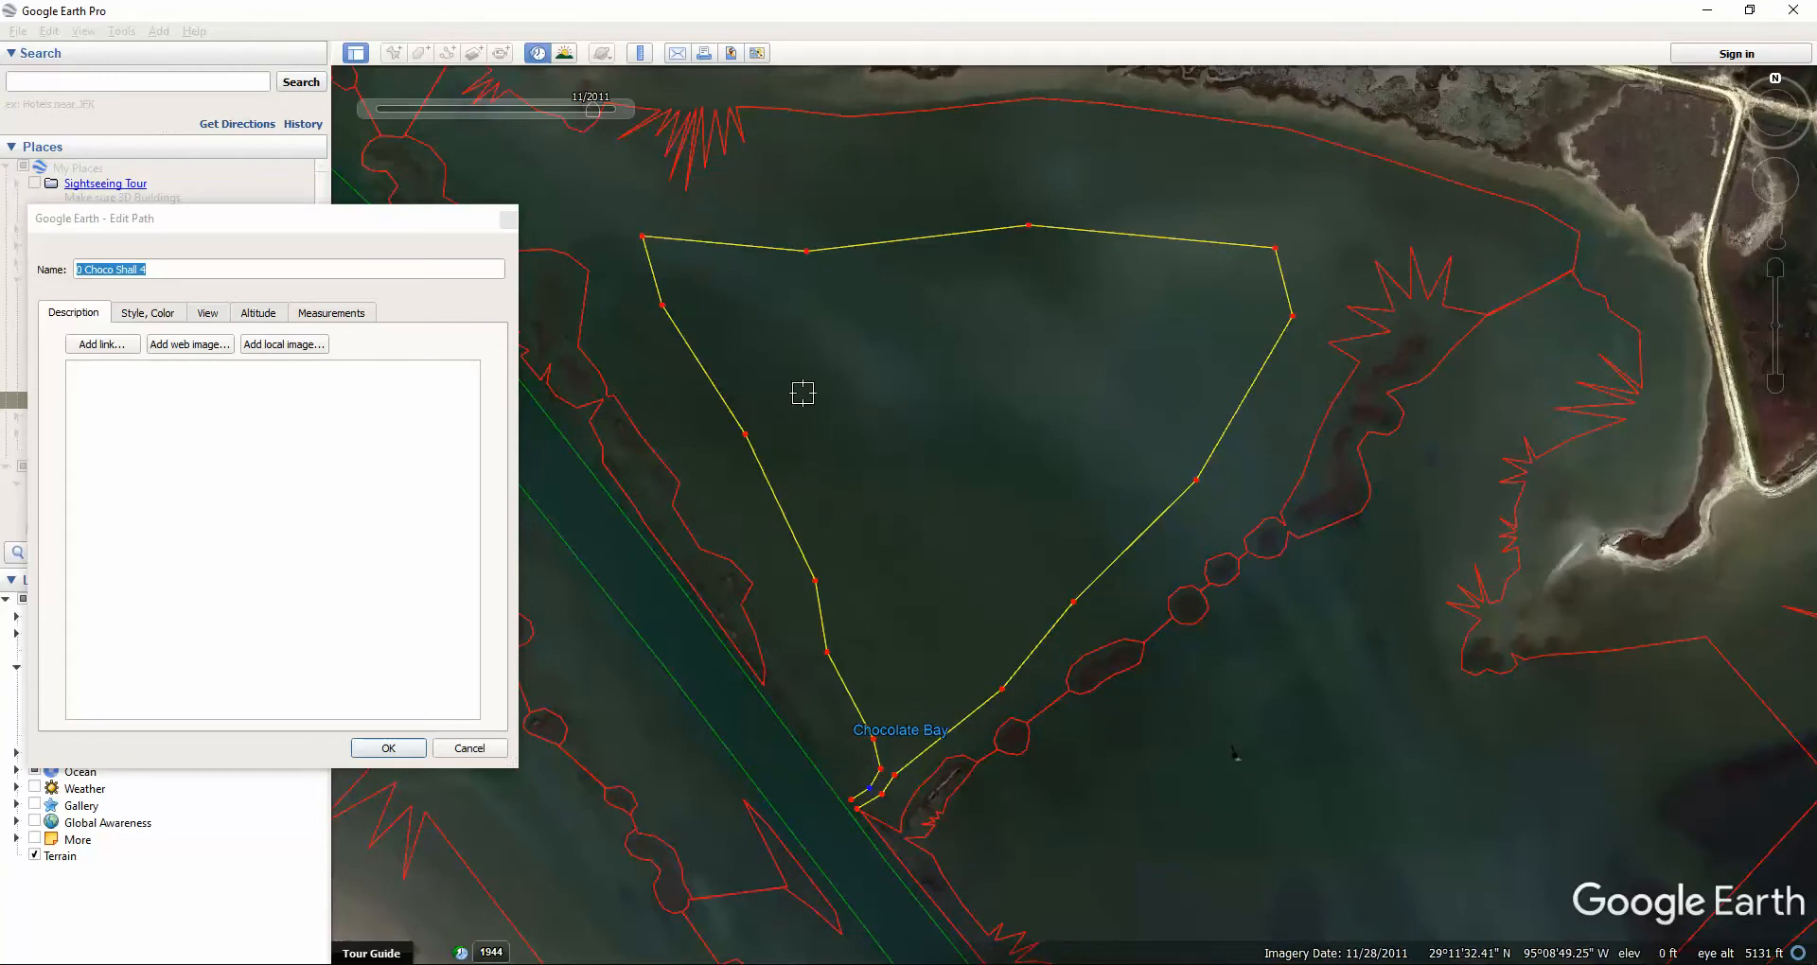
pyautogui.moveTo(803, 401); pyautogui.dragTo(1086, 462)
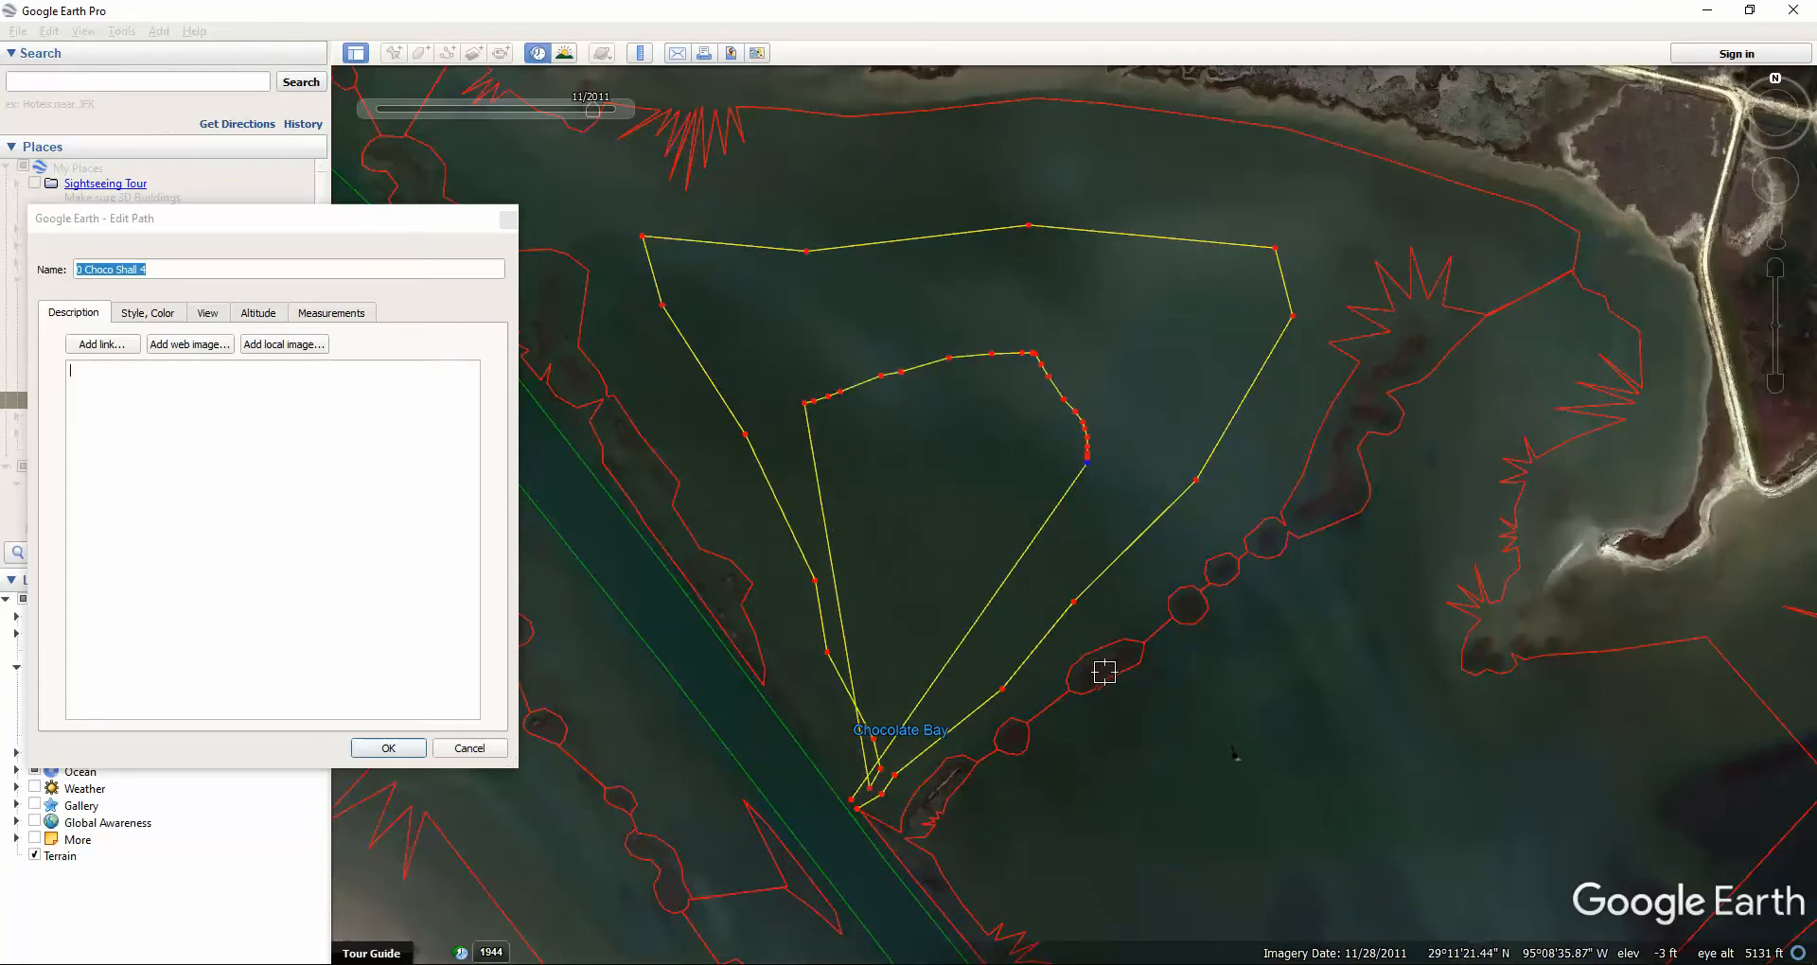
# Delete the stray freehand vertices three times and save the path edits with OK.
pyautogui.press('Delete')
pyautogui.press('Delete')
pyautogui.press('Delete')
pyautogui.press('Delete')
pyautogui.press('Delete')
pyautogui.press('Delete')
pyautogui.press('Delete')
pyautogui.press('Delete')
pyautogui.press('Delete')
pyautogui.press('Delete')
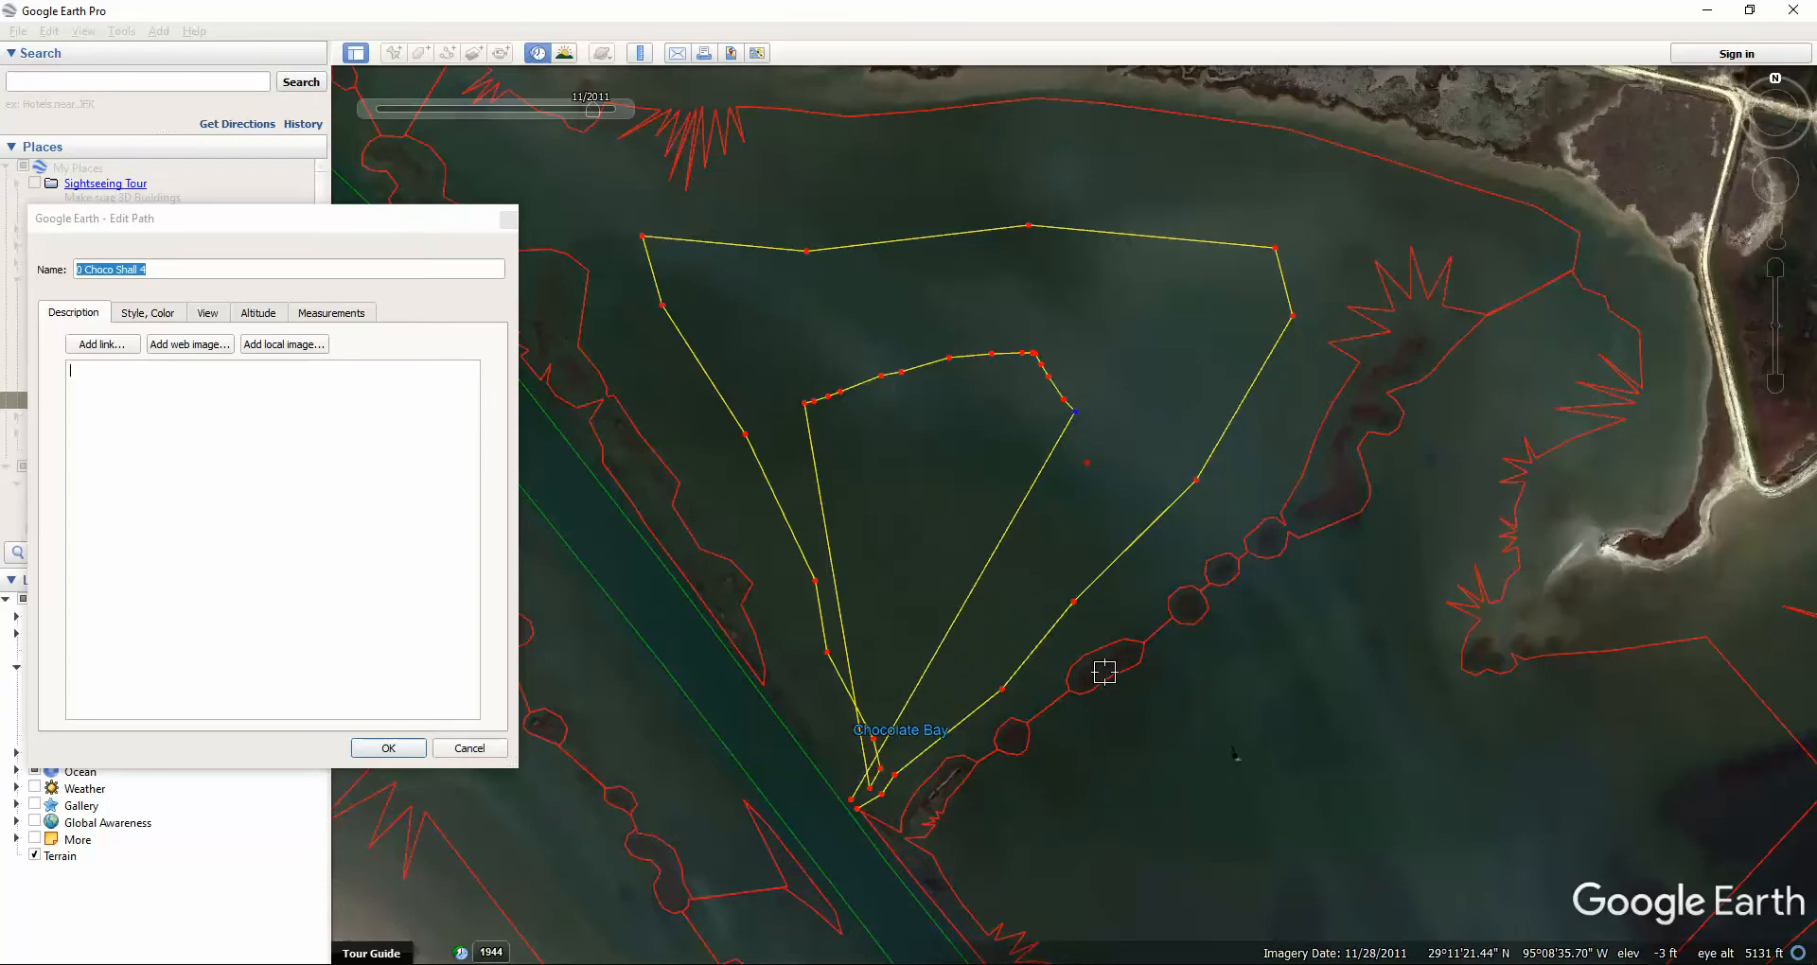
pyautogui.press('Delete')
pyautogui.press('Delete')
pyautogui.press('Delete')
pyautogui.press('Delete')
pyautogui.press('Delete')
pyautogui.press('Delete')
pyautogui.press('Delete')
pyautogui.press('Delete')
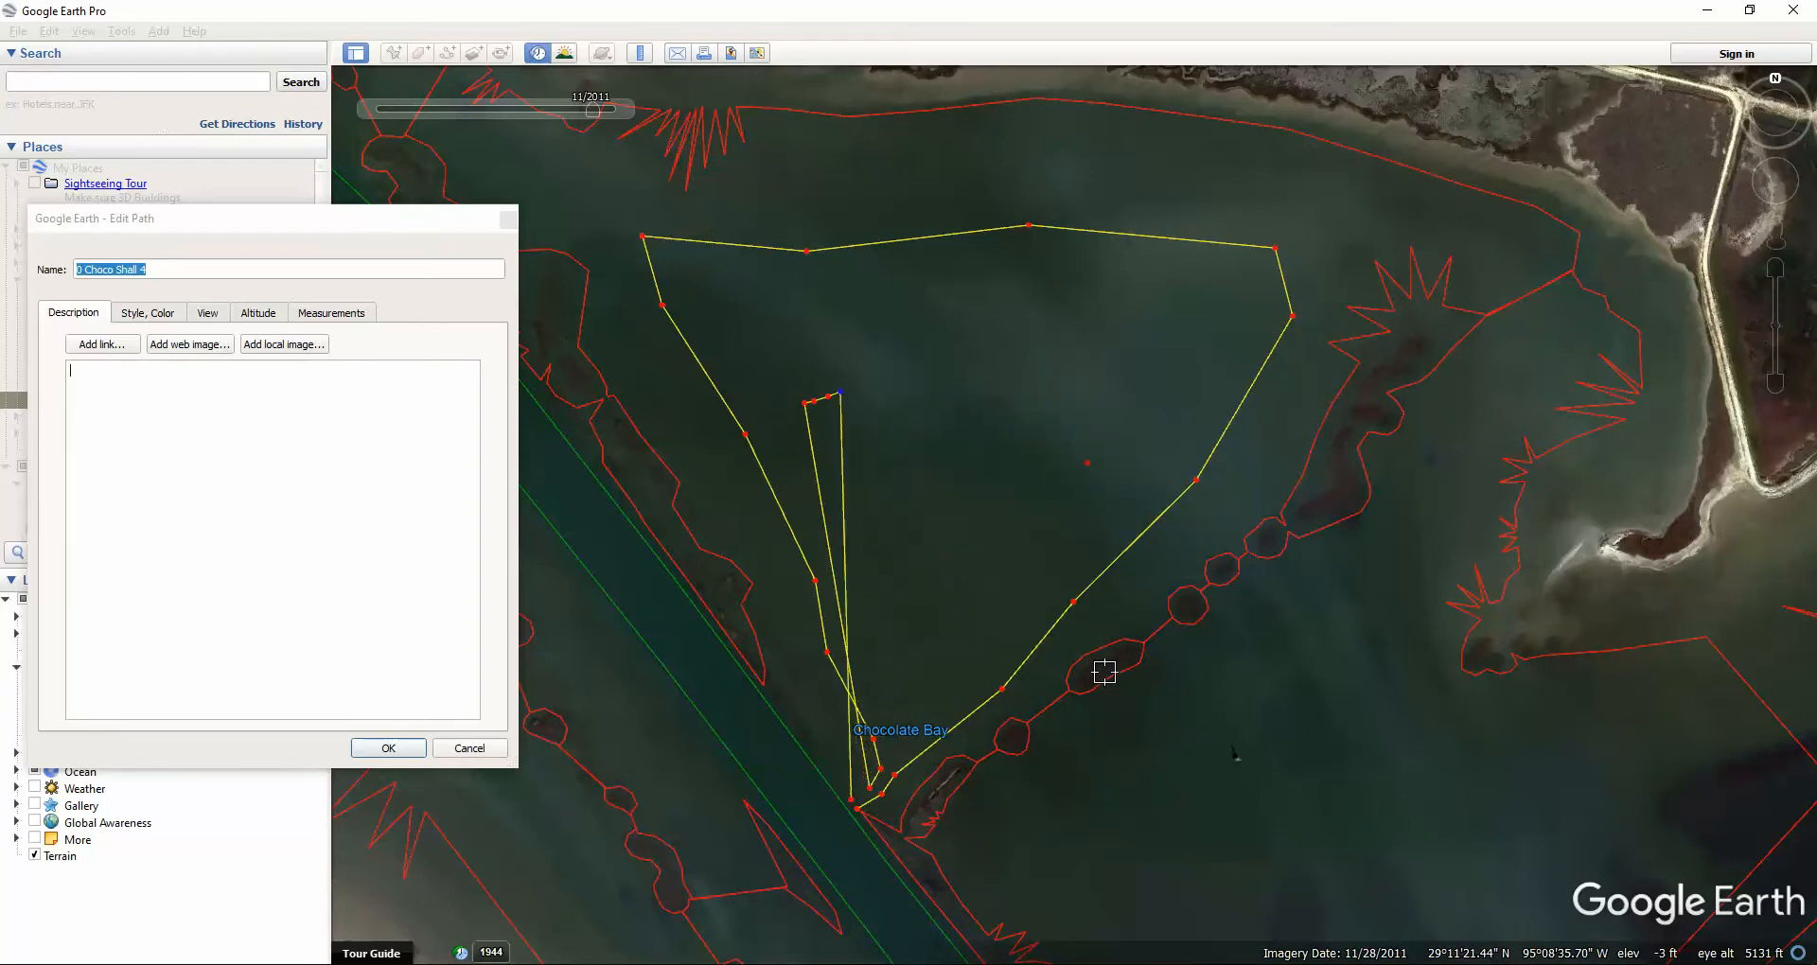
pyautogui.press('Delete')
pyautogui.press('Delete')
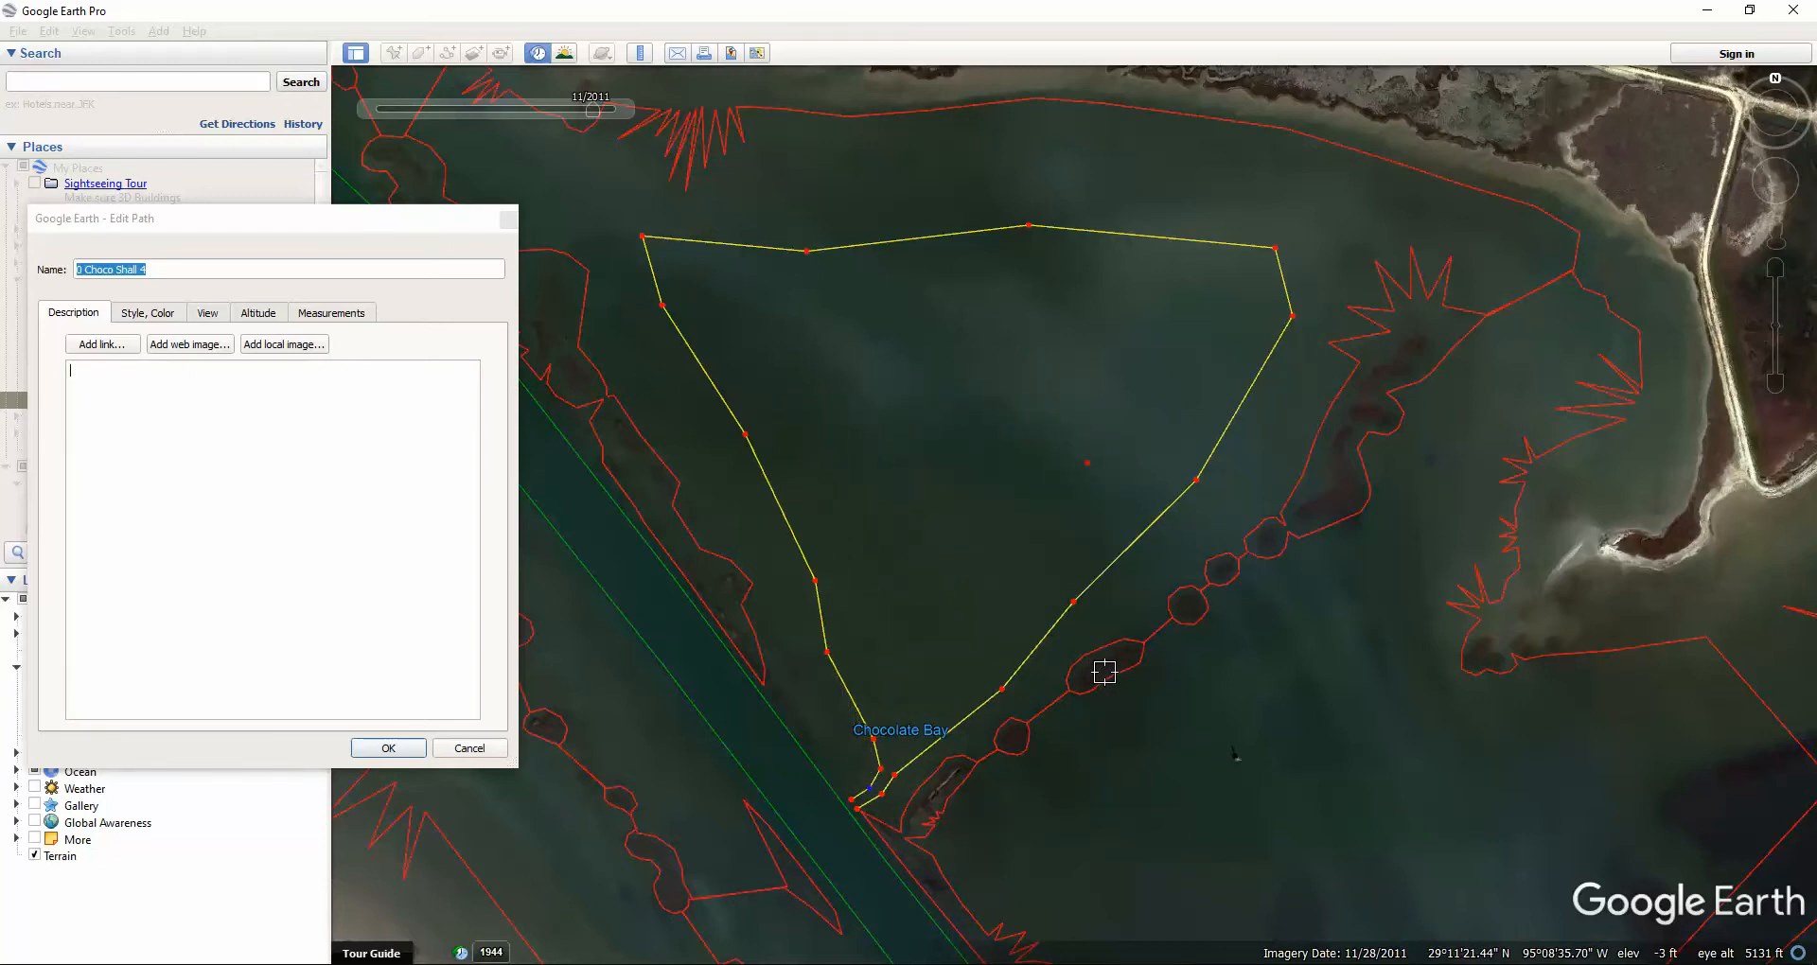
pyautogui.click(386, 749)
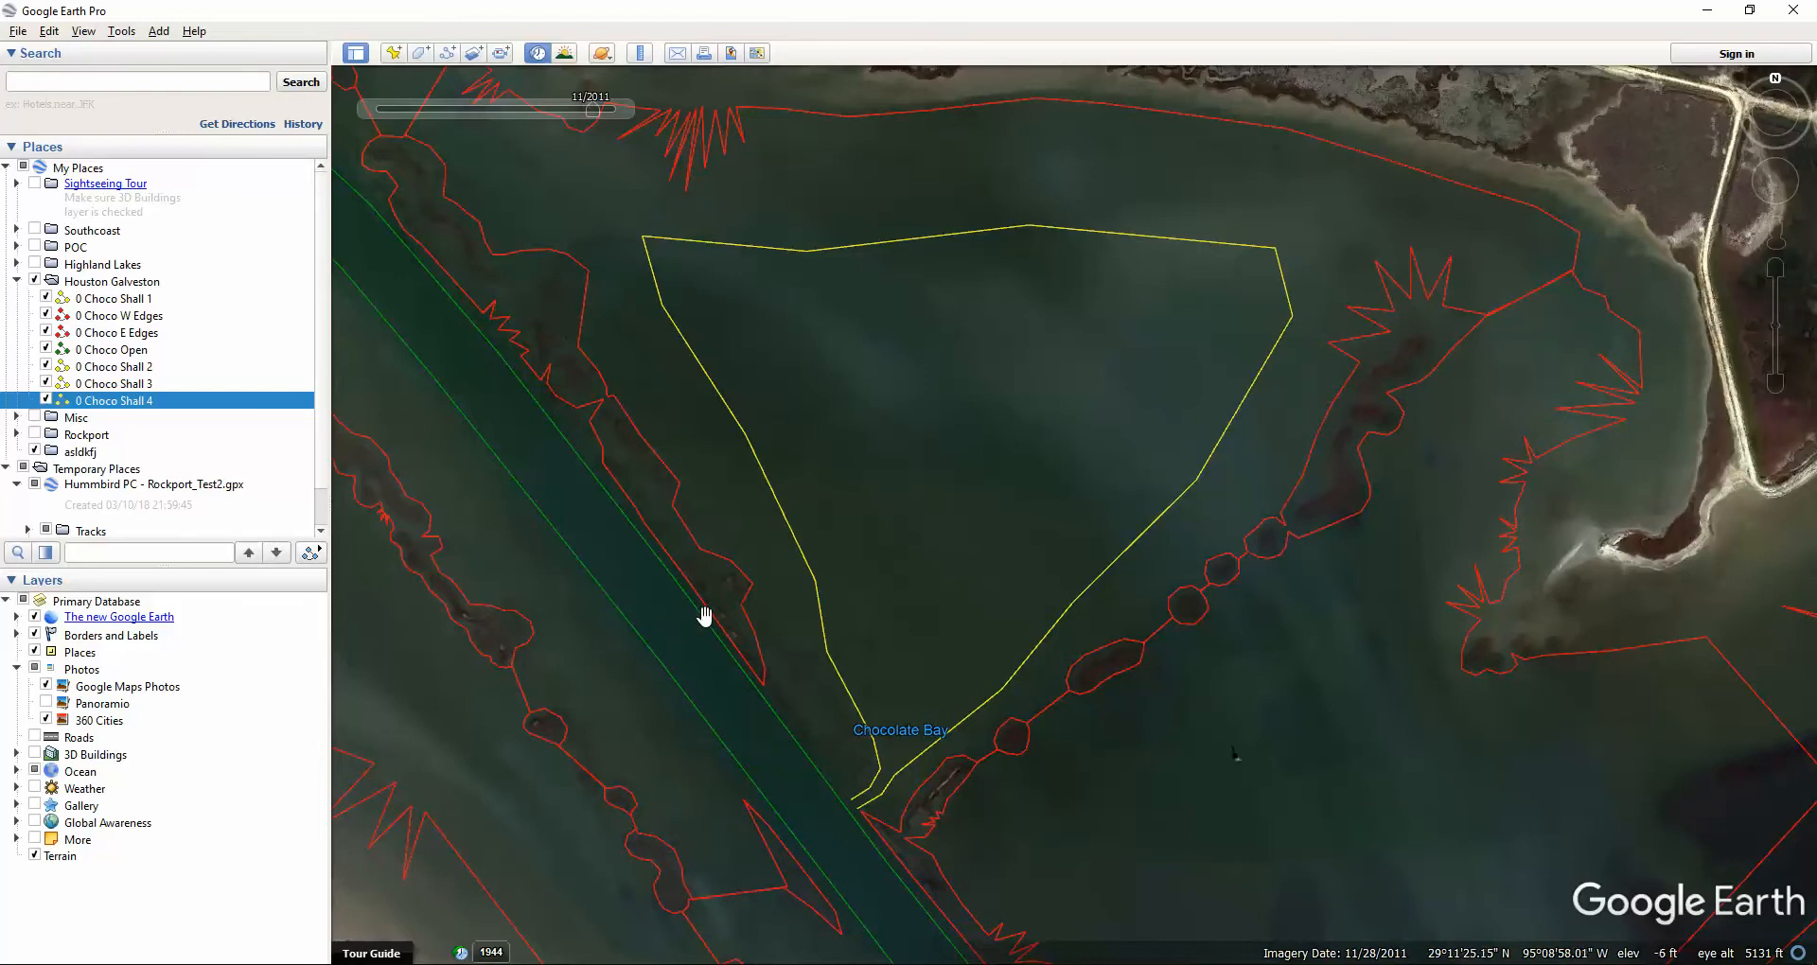
# Zoom out, then zoom and pan toward the ship channel and islands below Humble Cut.
pyautogui.scroll(-2, 705, 617)
pyautogui.scroll(-2, 1134, 663)
pyautogui.scroll(-2, 899, 528)
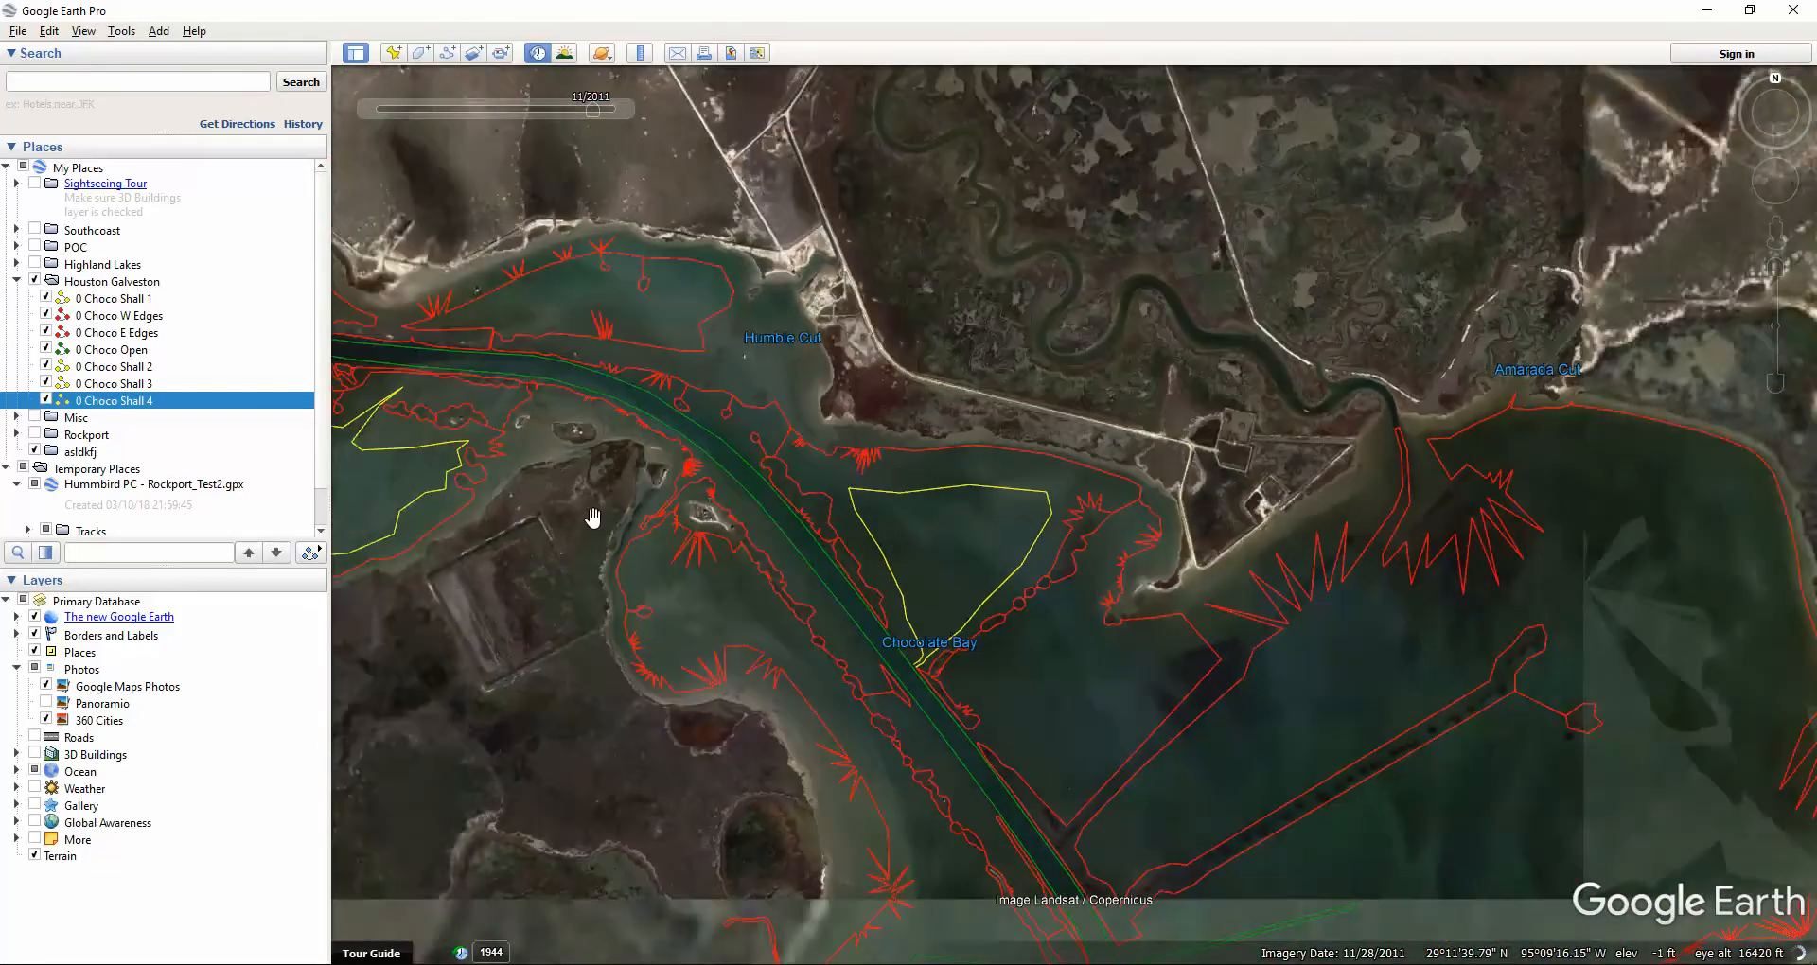
pyautogui.scroll(5, 701, 445)
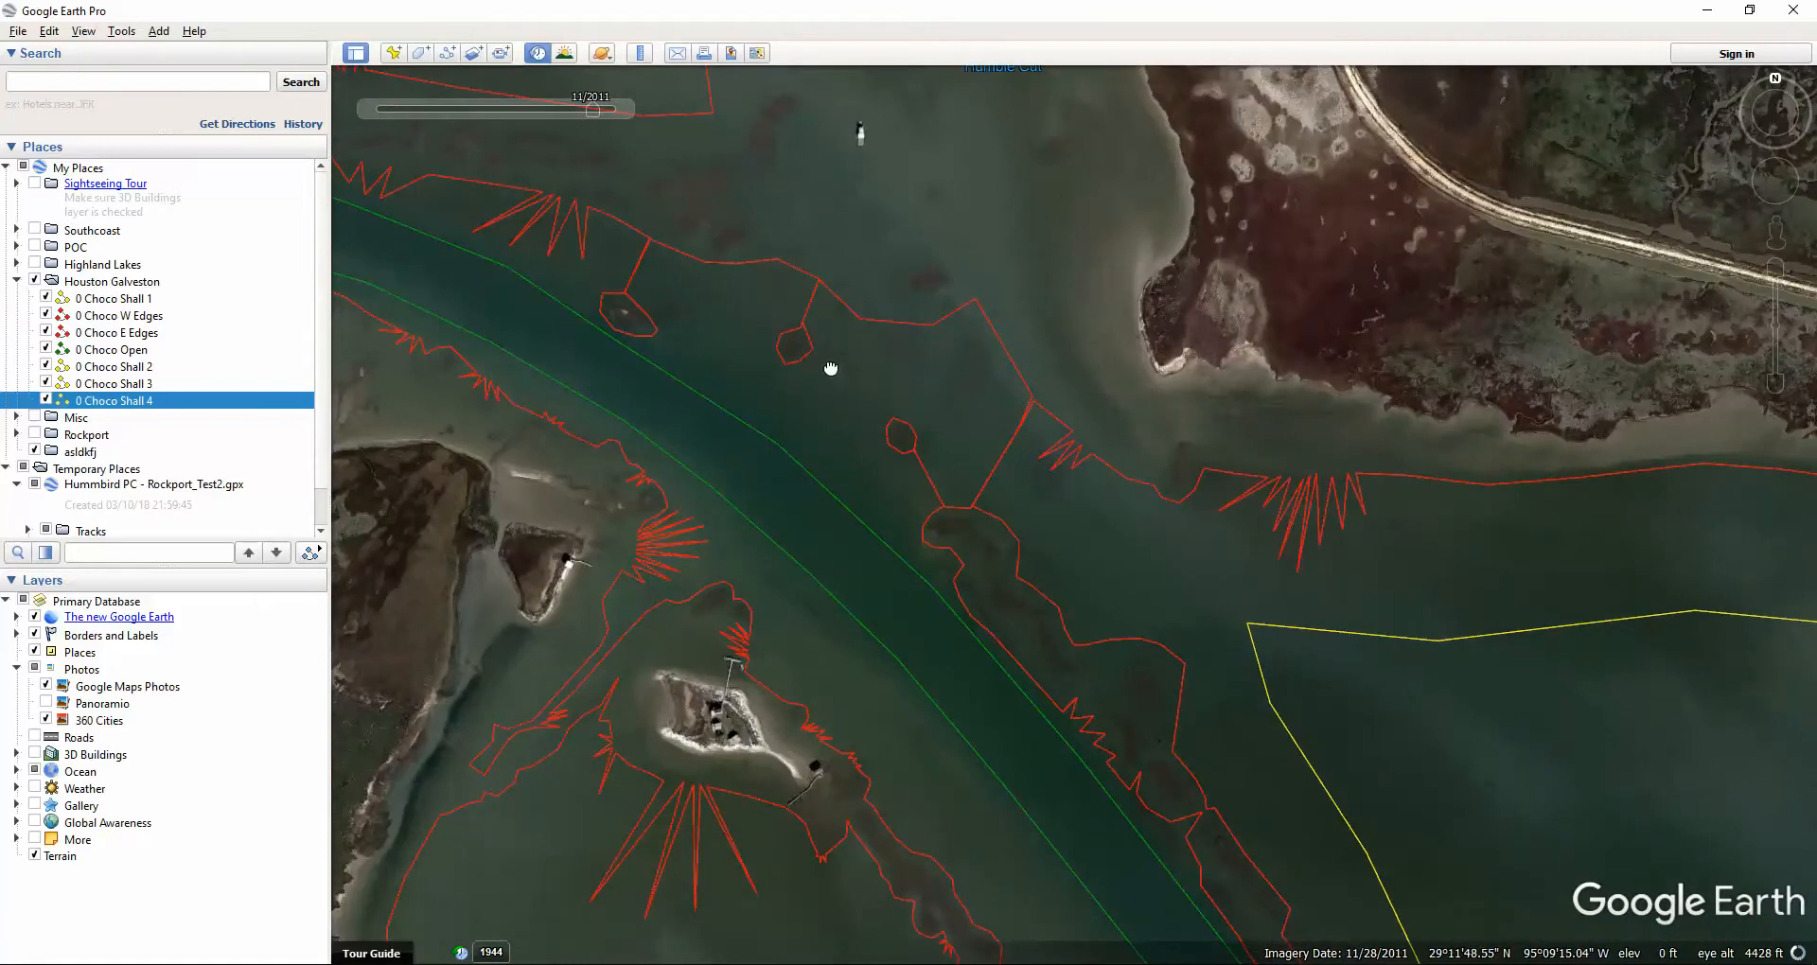
pyautogui.moveTo(831, 368); pyautogui.dragTo(1012, 364)
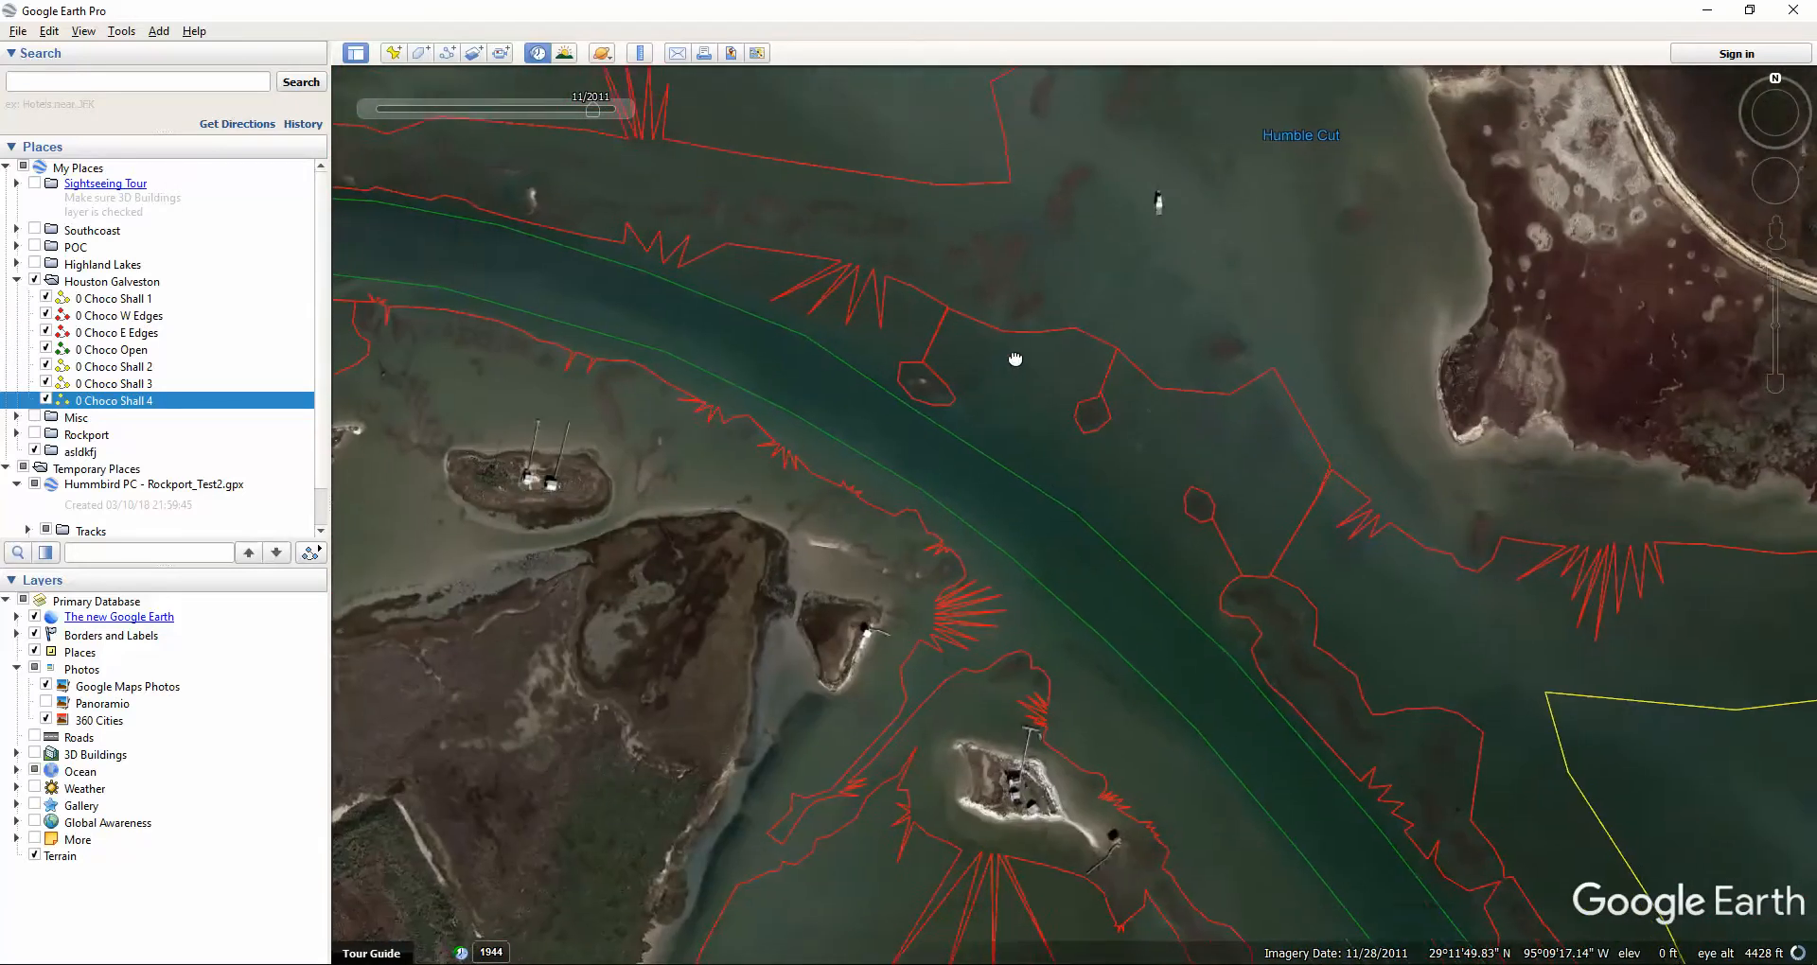
# Edit the '0 Choco Open' path, nudge one green channel vertex slightly down-left, and save.
pyautogui.click(1017, 470)
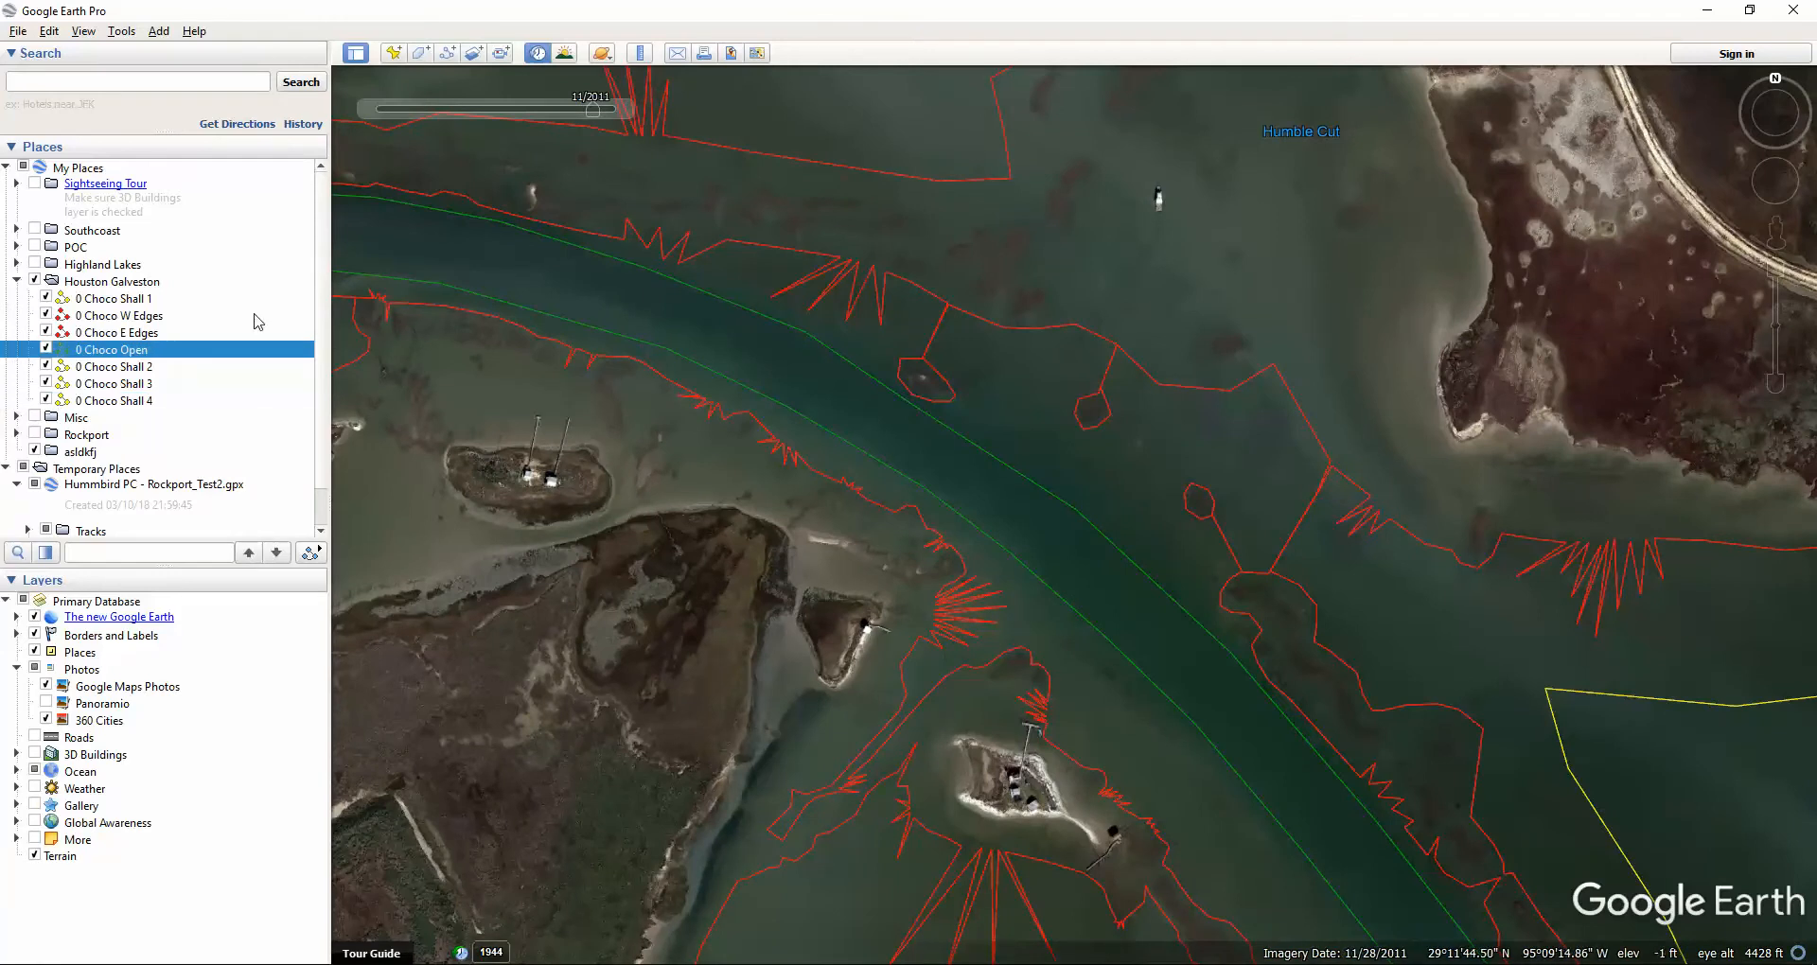
pyautogui.rightClick(186, 359)
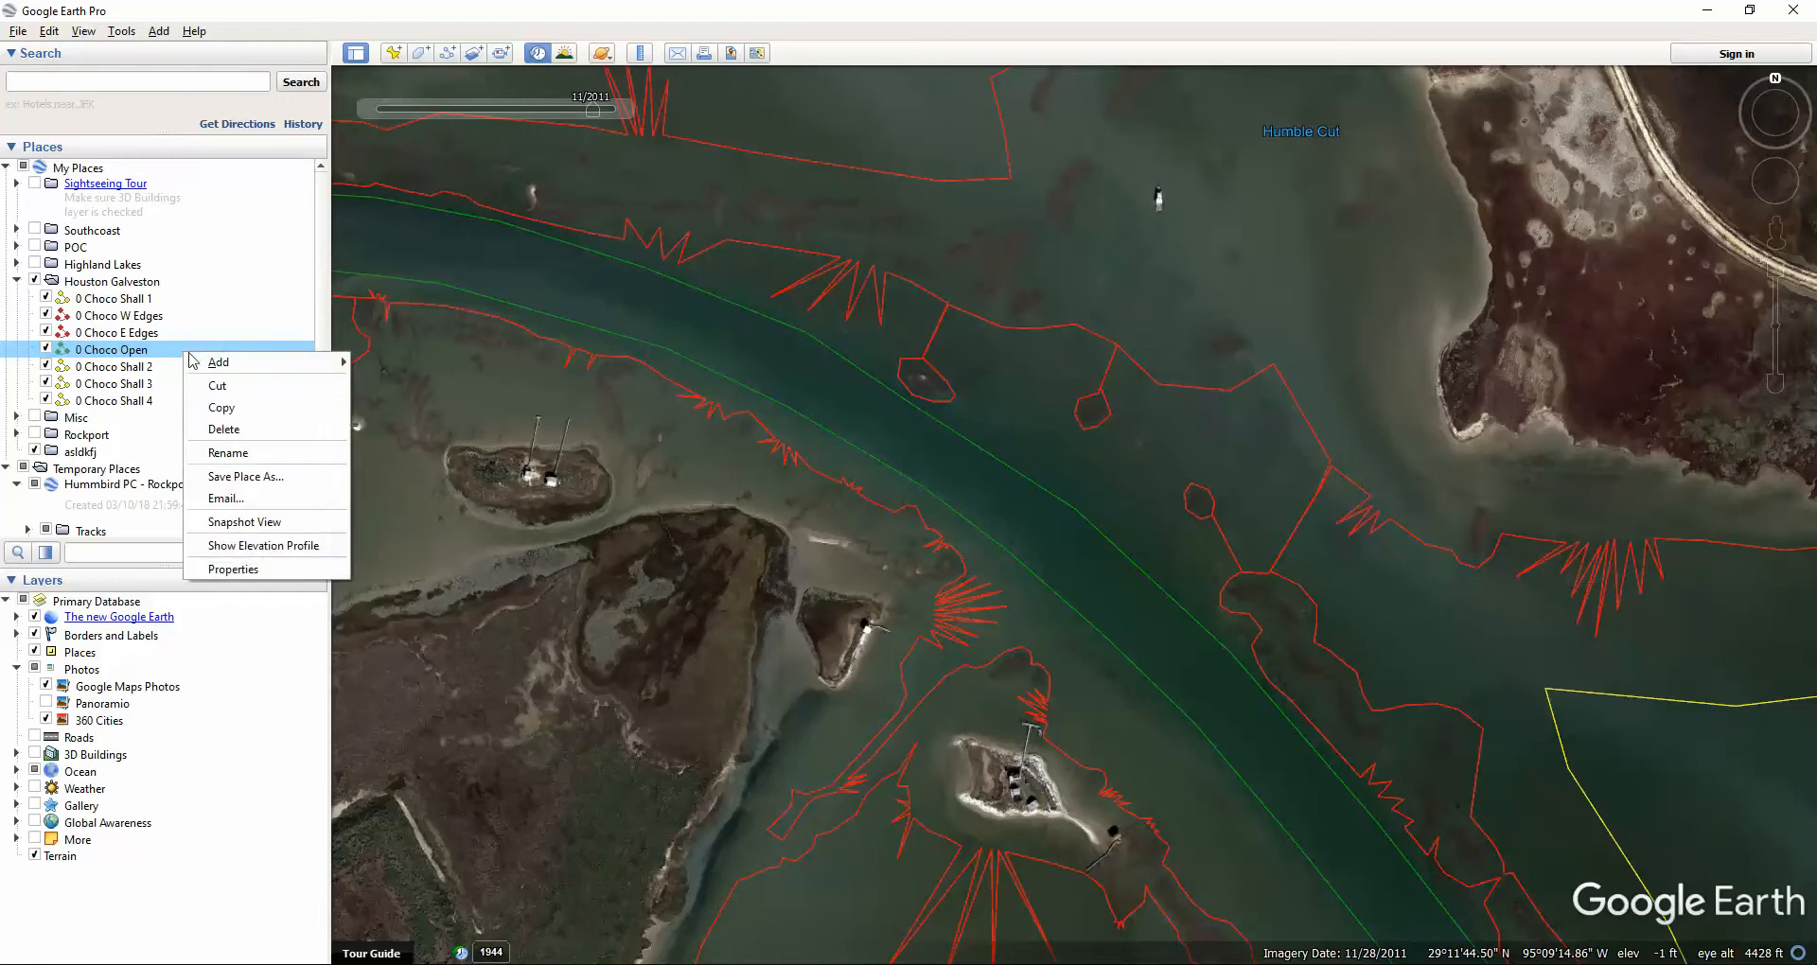
pyautogui.click(240, 572)
pyautogui.click(1081, 514)
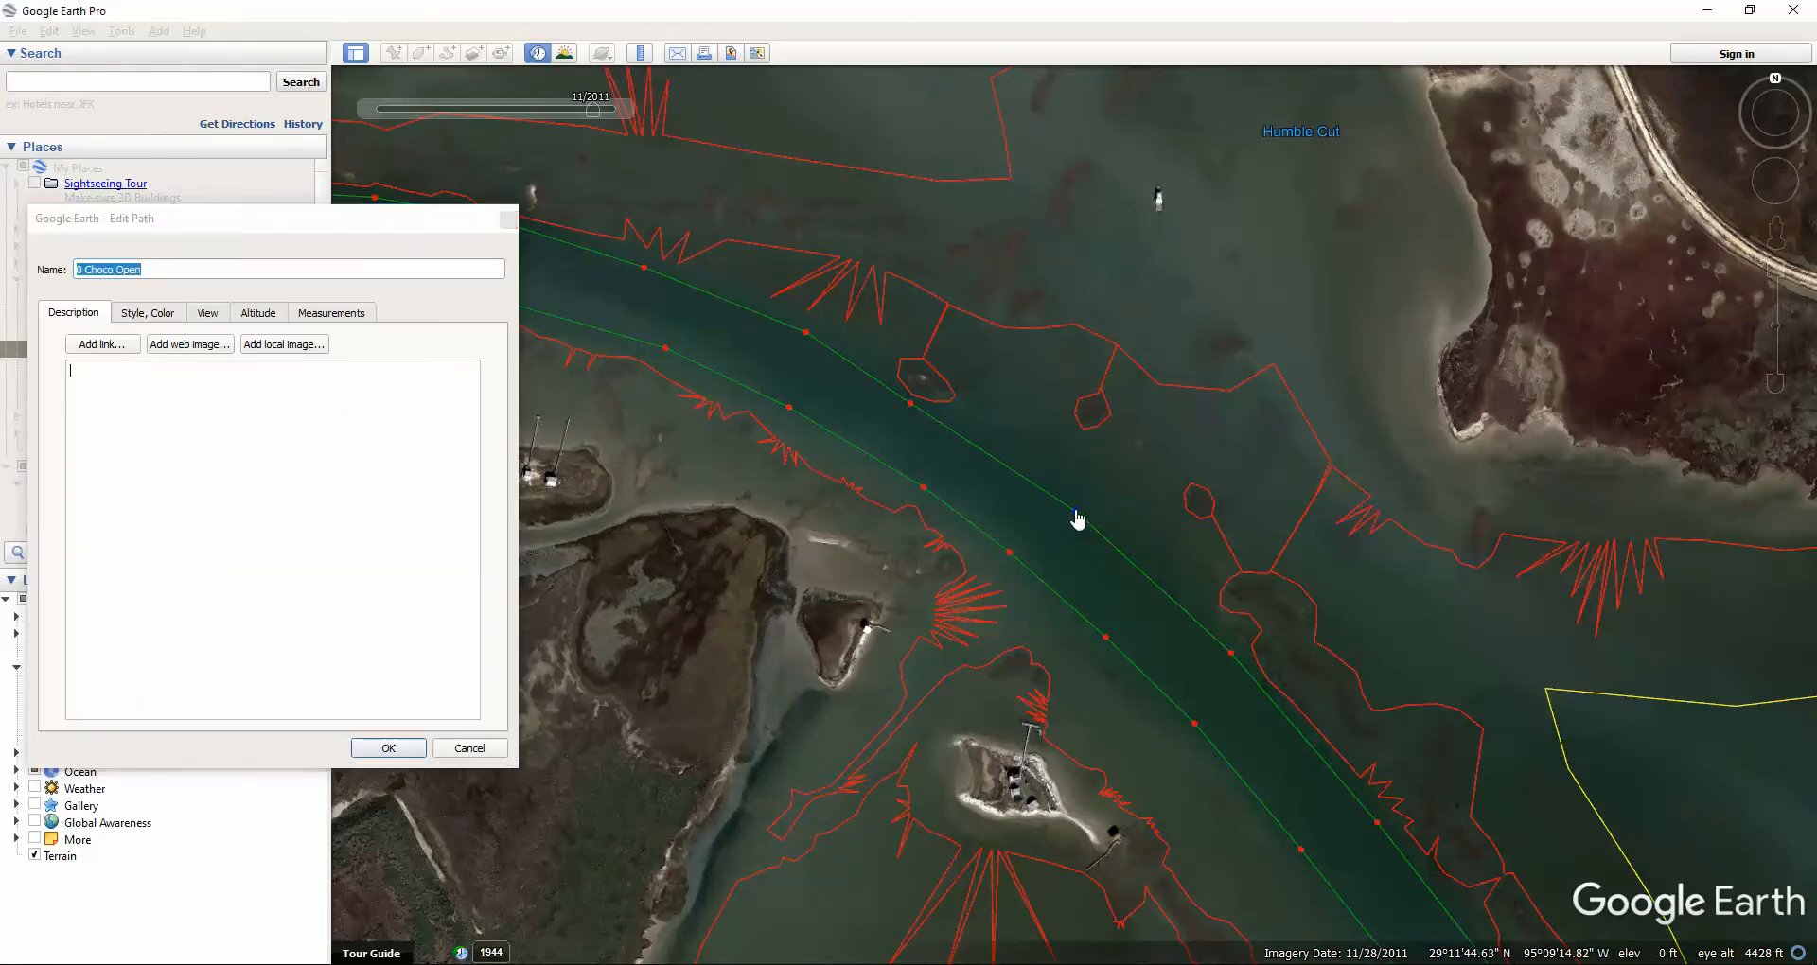
pyautogui.moveTo(1086, 517); pyautogui.dragTo(1081, 521)
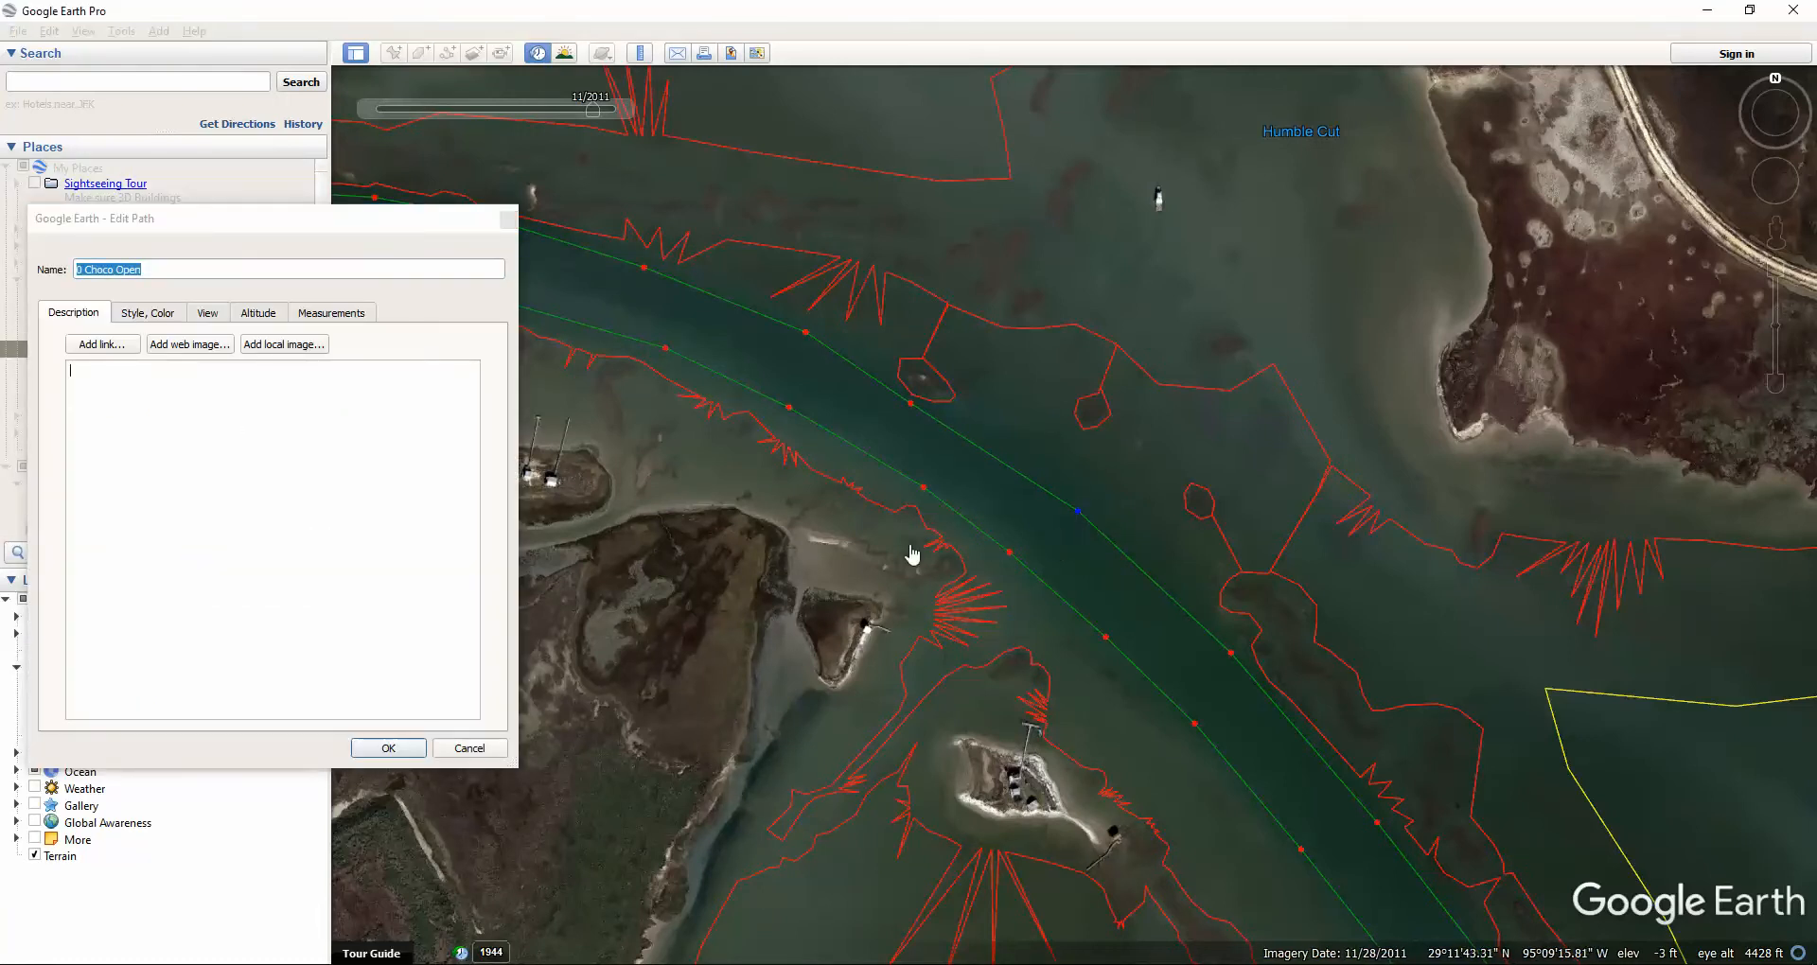
pyautogui.click(378, 747)
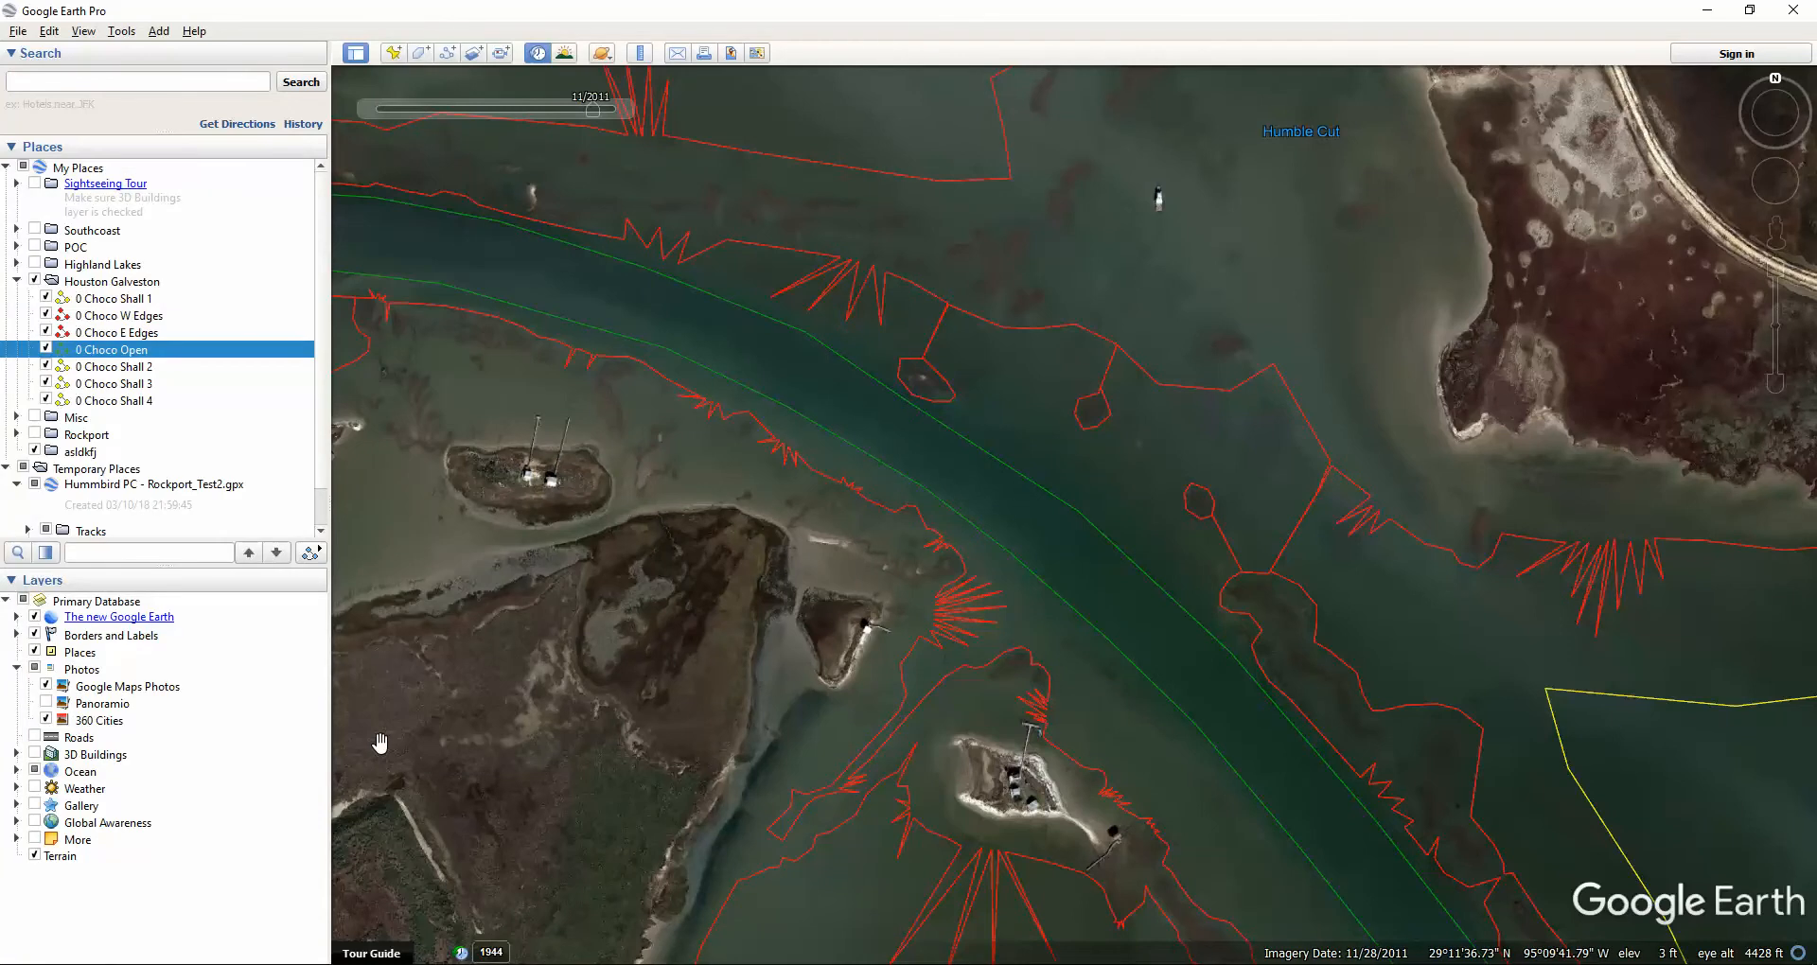